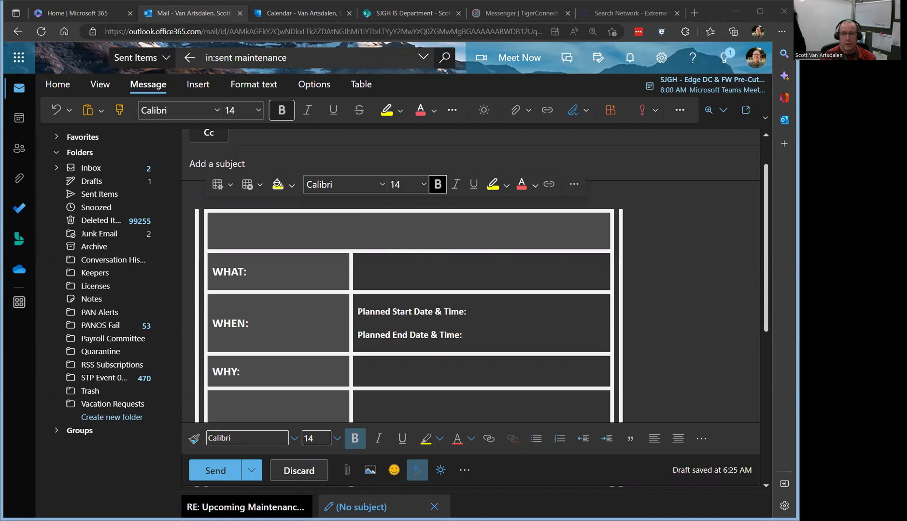
key("alt+Tab")
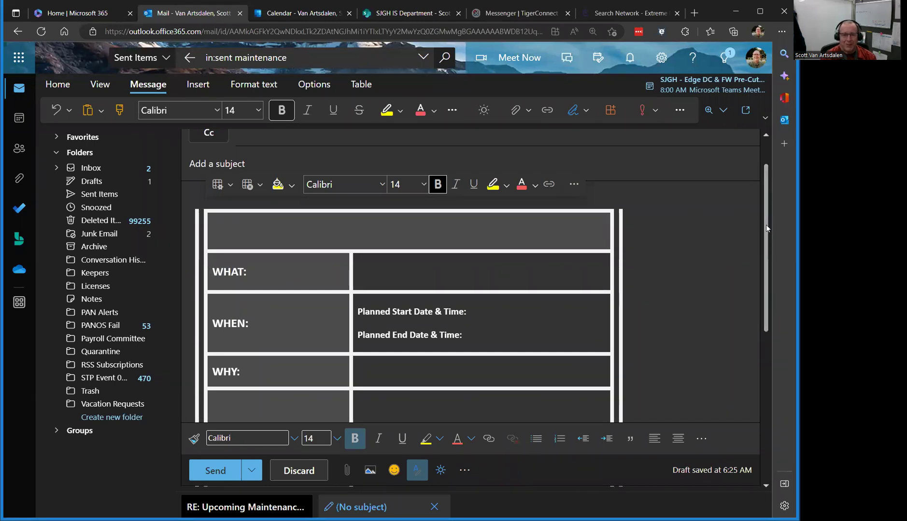
scroll(767, 247, "down", 1)
mouse_move(765, 251)
left_mouse_down()
mouse_move(766, 374)
mouse_move(765, 239)
left_mouse_up()
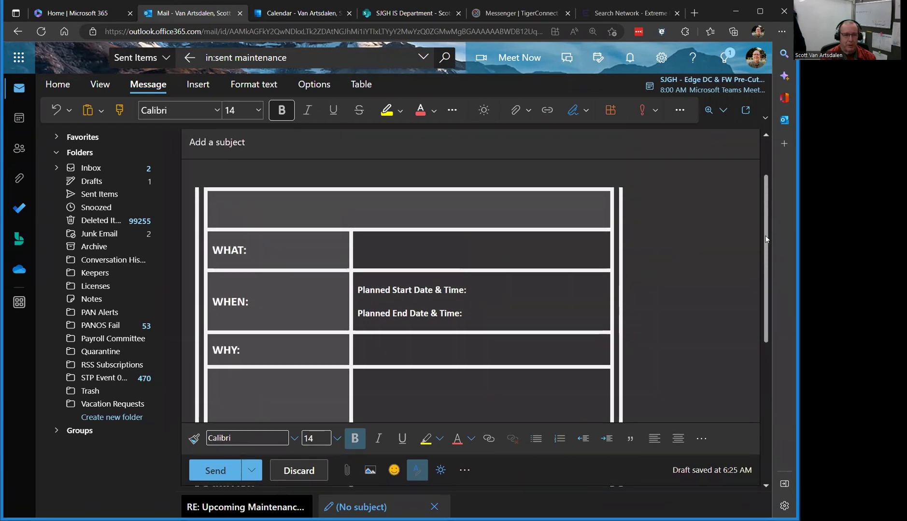
Step: Enter 'Network Maintenance' as WHAT and 1/22/2023 9:00 as the planned start
left_click(446, 248)
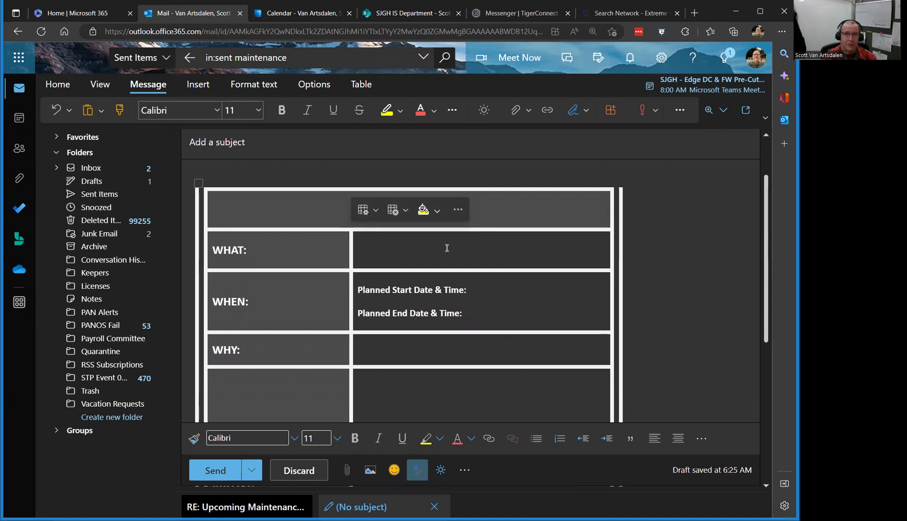
type("Network Ma")
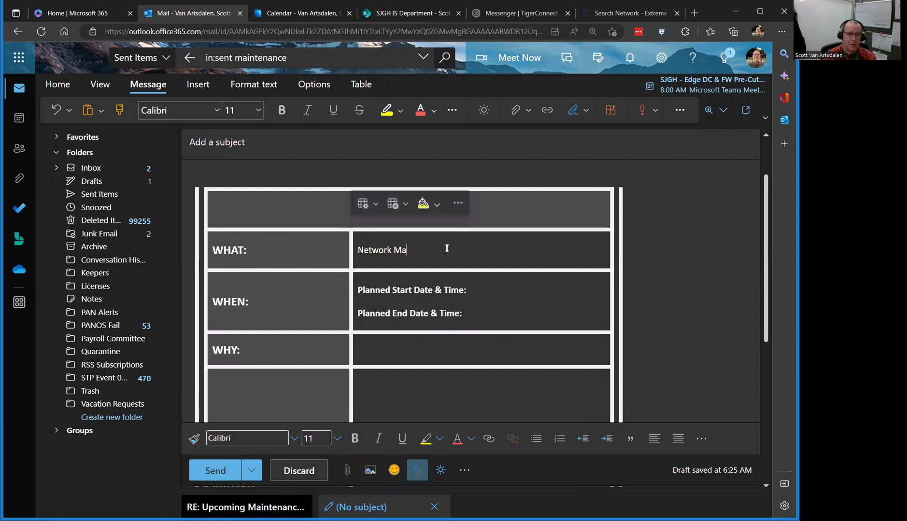
type("intenance")
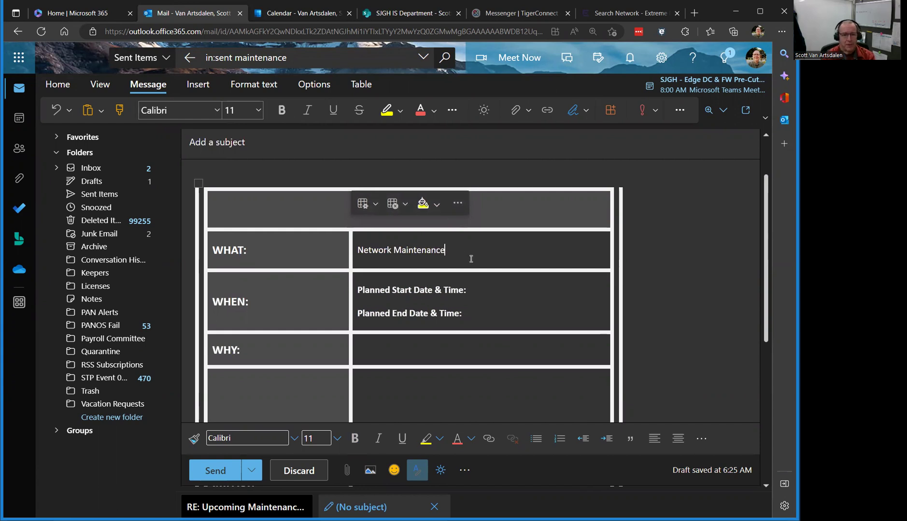
left_click(508, 291)
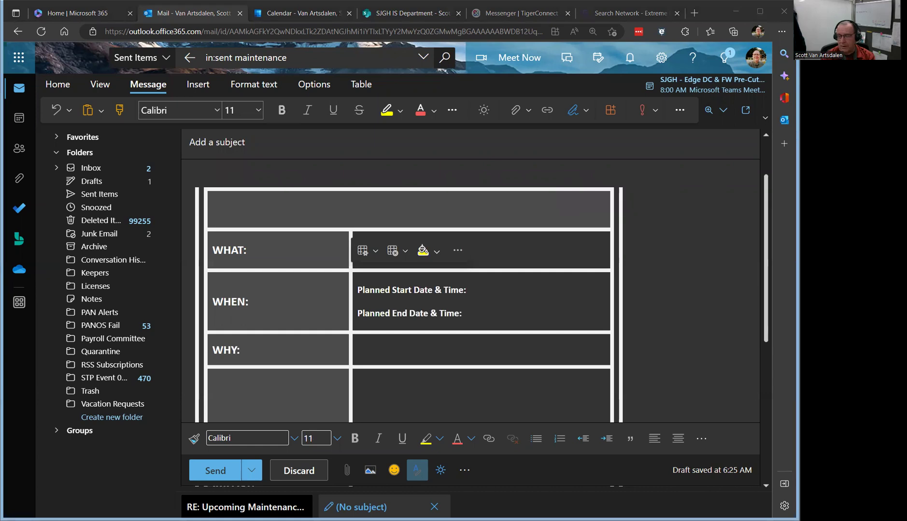
left_click(491, 291)
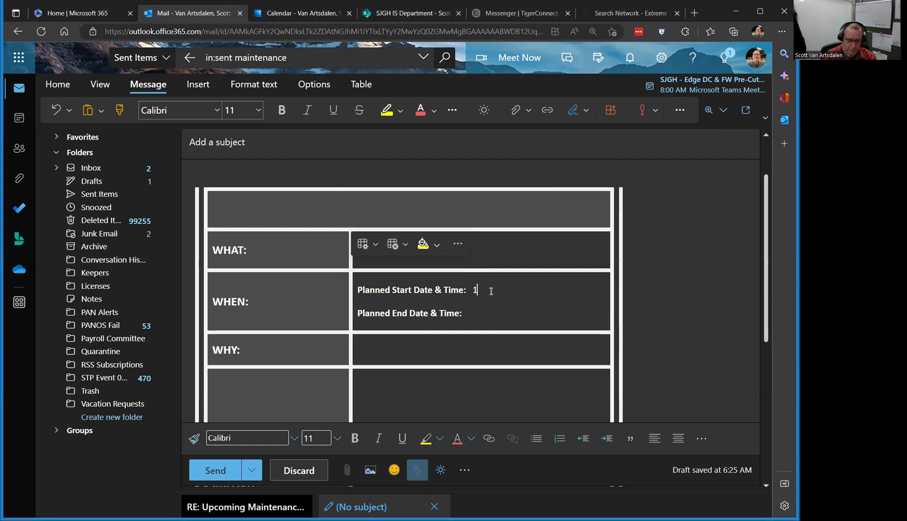
type("1/22")
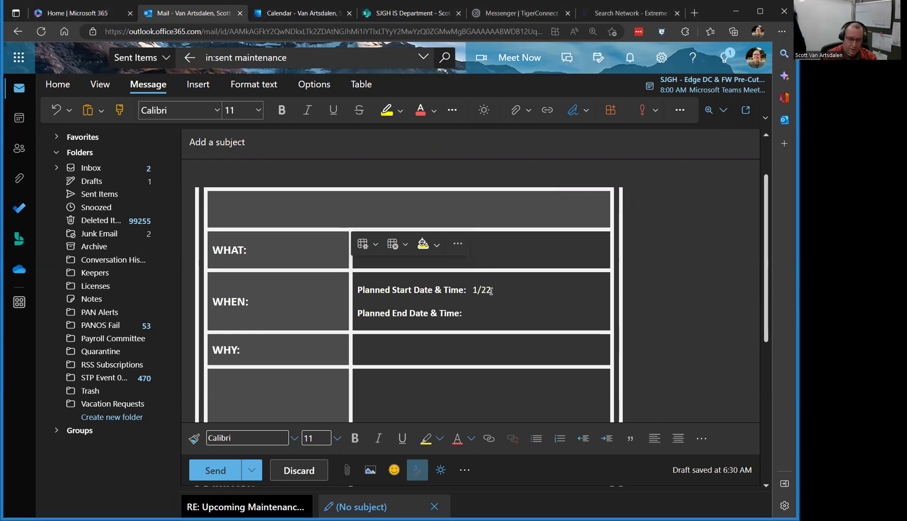
type("/2023")
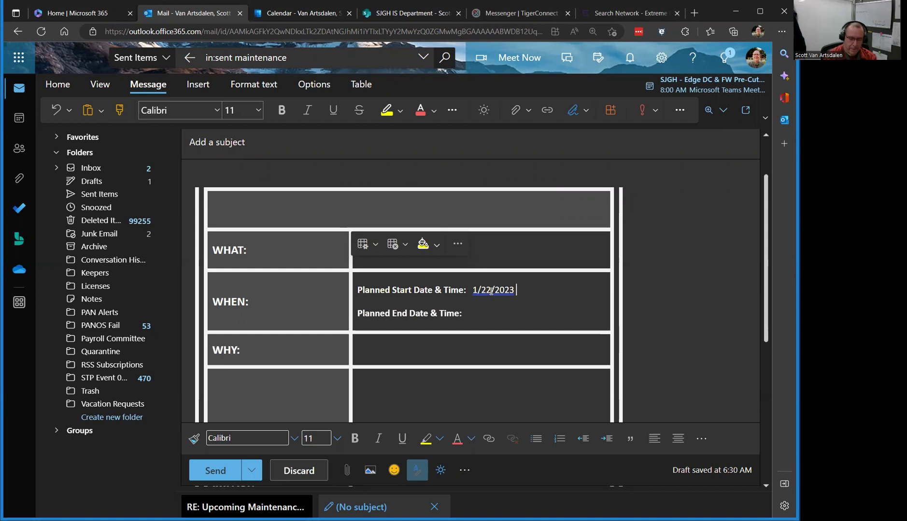
type(" 9:")
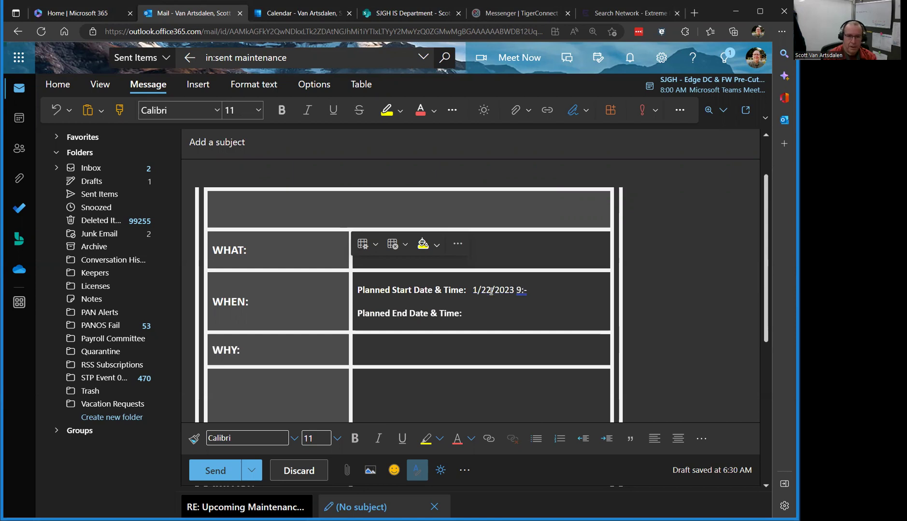
type("00AM")
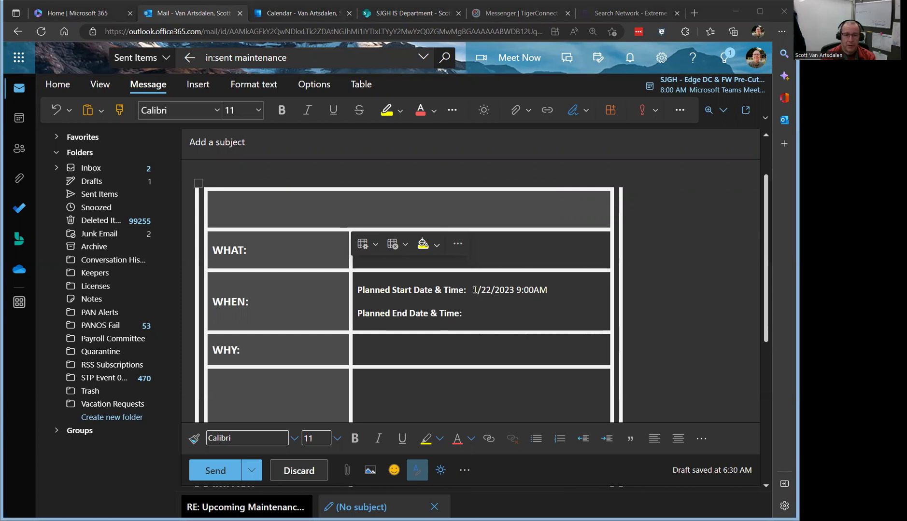
Step: Reuse the date 1/22/2023 on the planned end line and add 3:00PM
left_click_drag(474, 290, 514, 294)
key("ctrl+c")
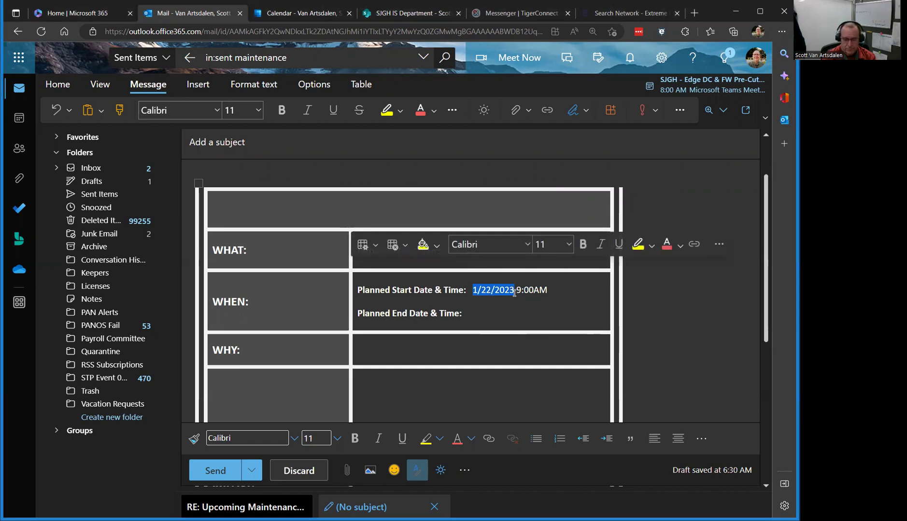
key("Down")
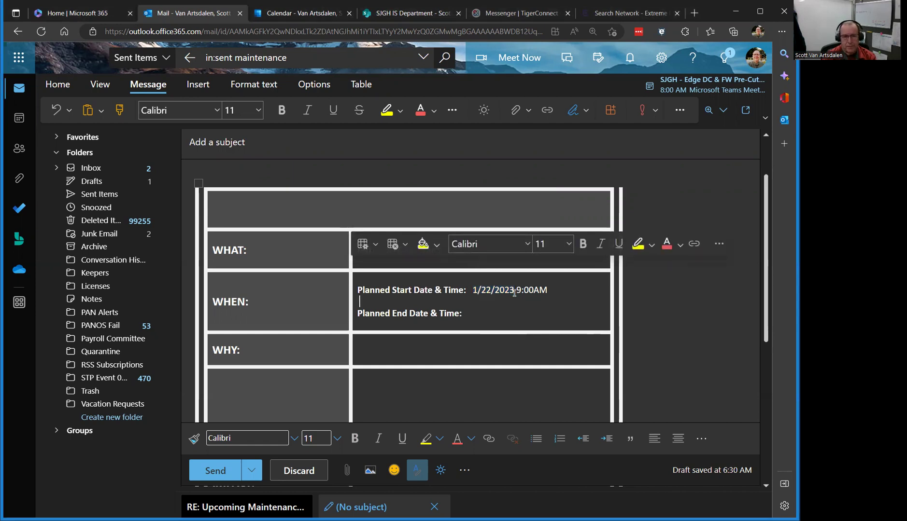
left_click(493, 315)
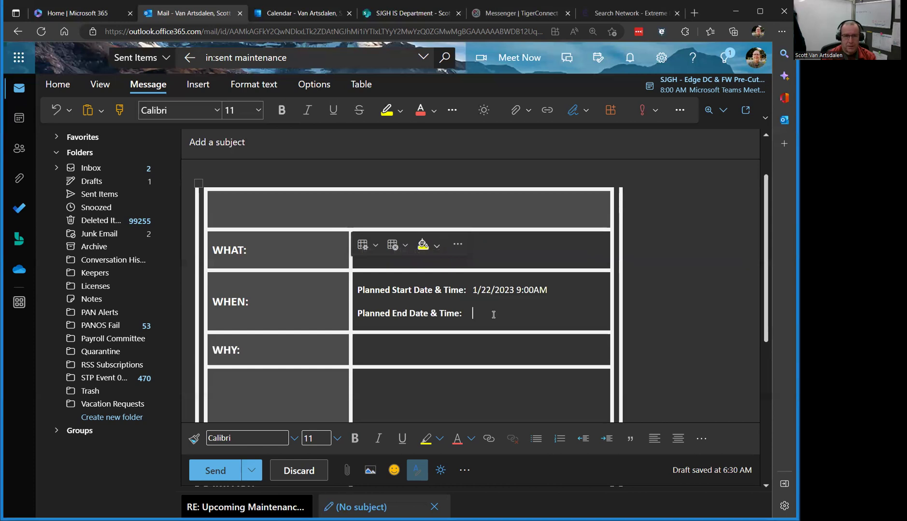
key("ctrl+v")
type("3:00")
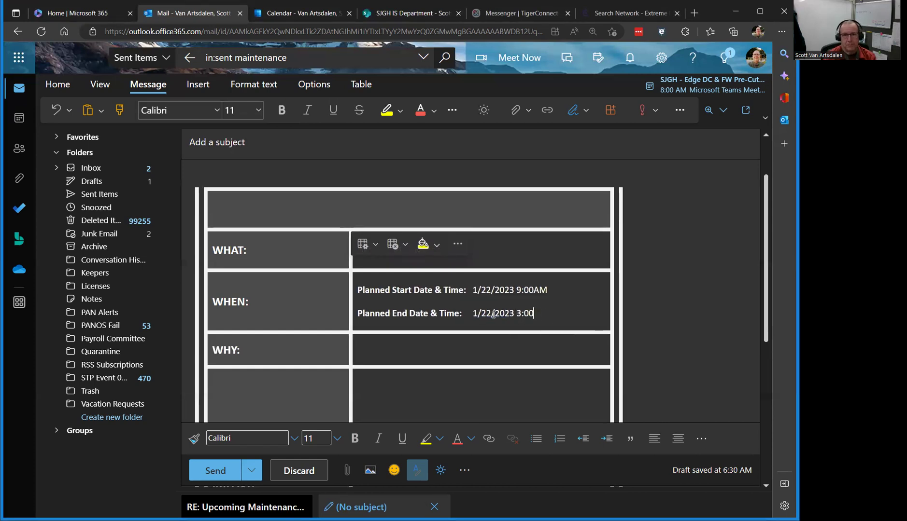
type("PM")
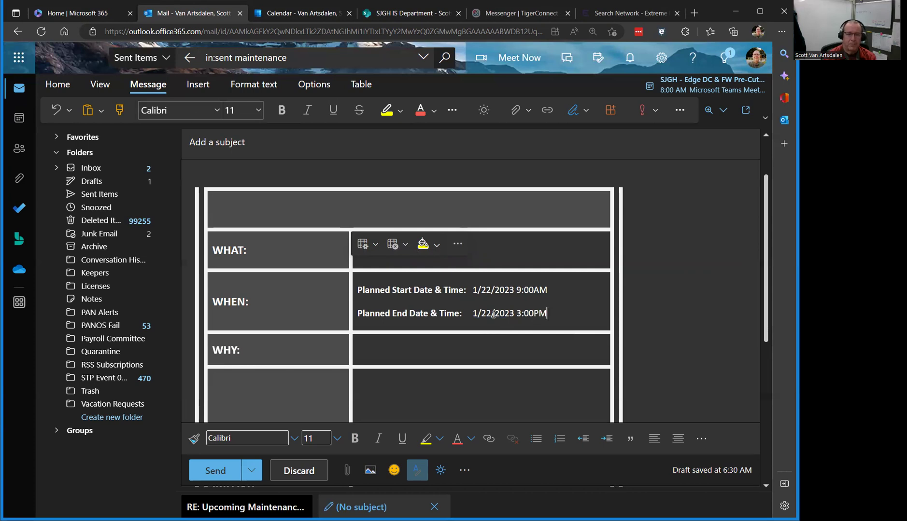
Step: Enter 'Changing internal routing mechanisms of the hospital network.' in the WHY cell
left_click(492, 351)
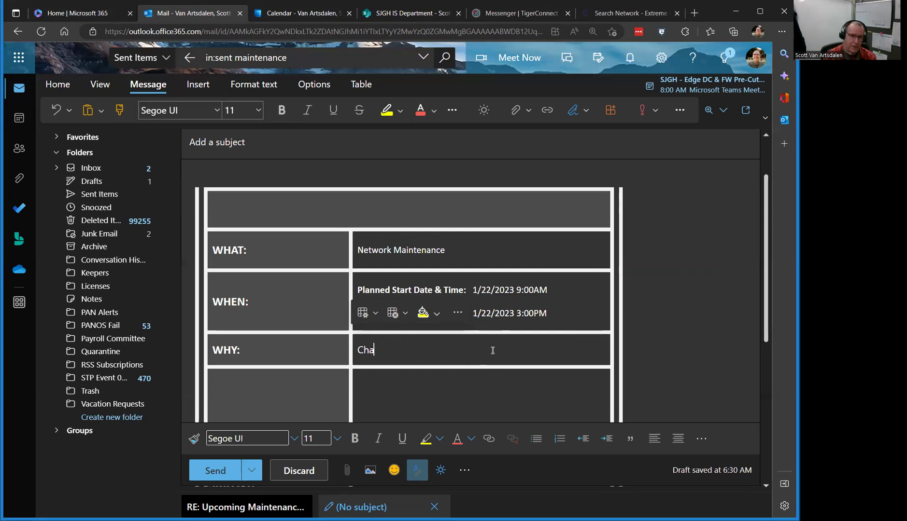
type("Changing")
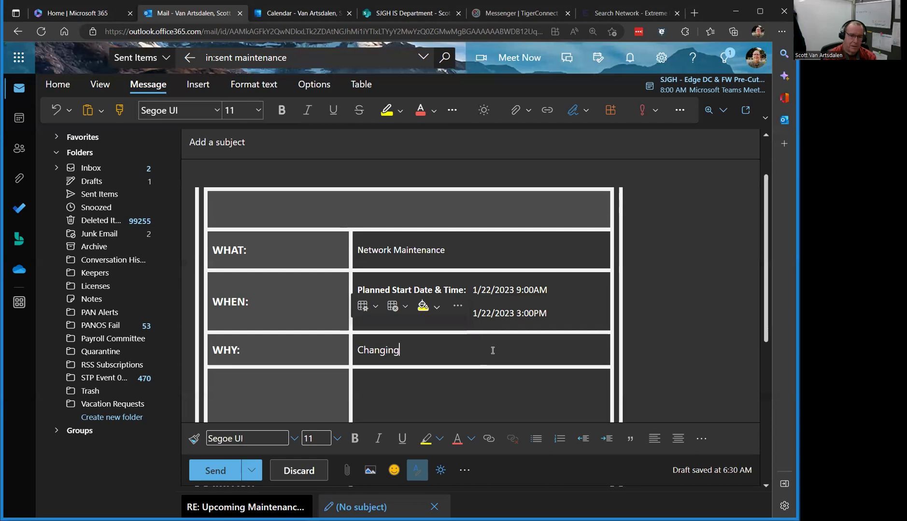
type(" internal ")
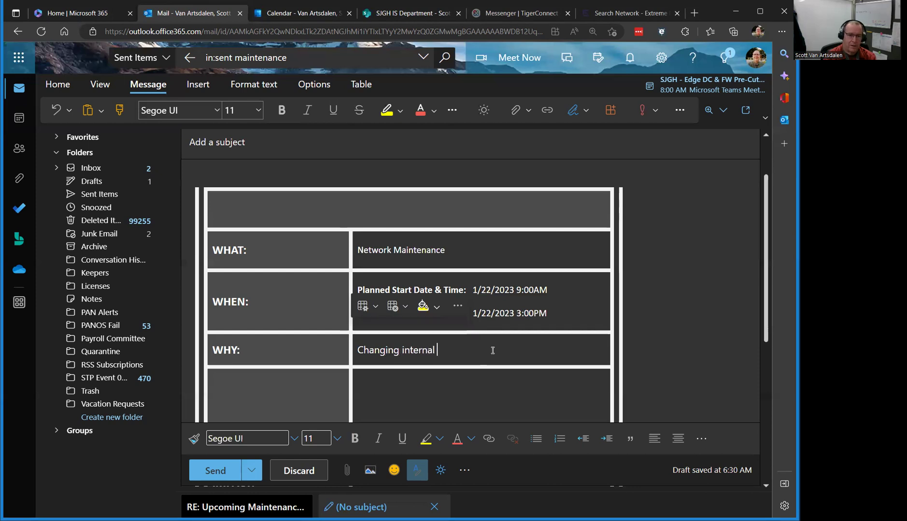
type("routing mechani")
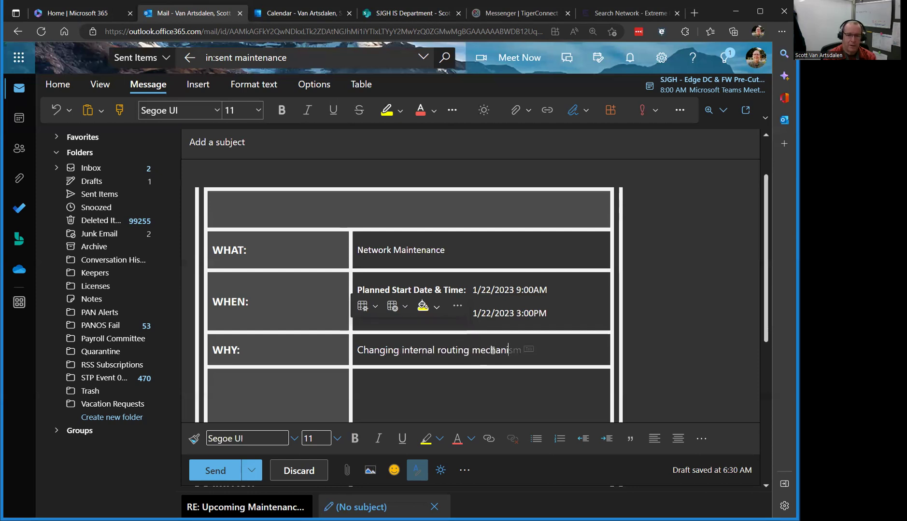
type("sms of")
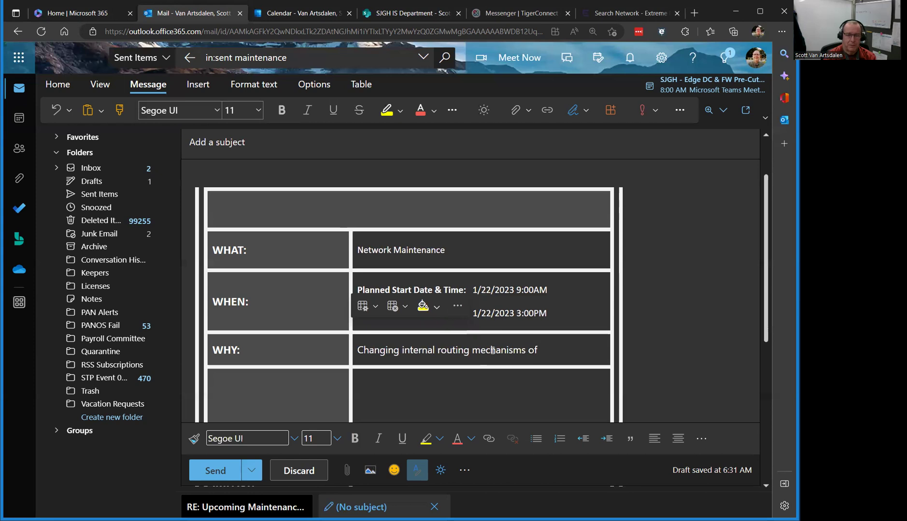
type(" the hospital network.")
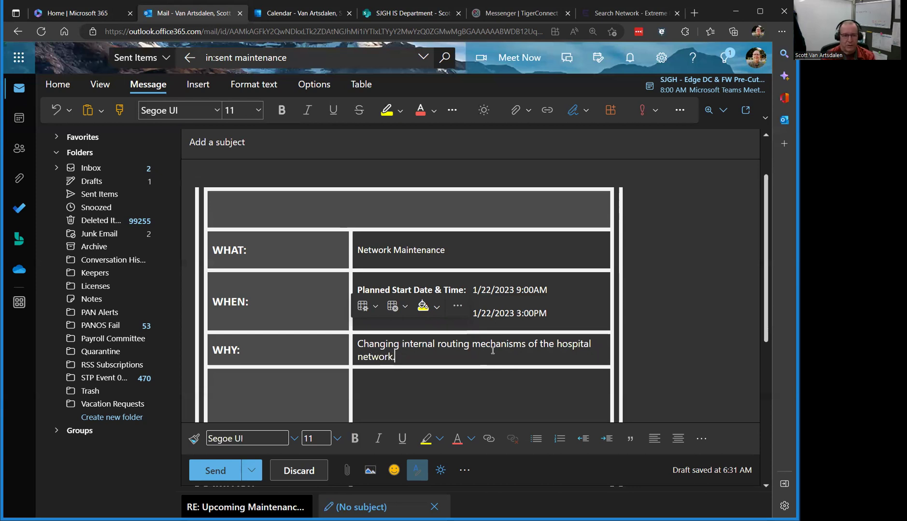
scroll(487, 373, "down", 5)
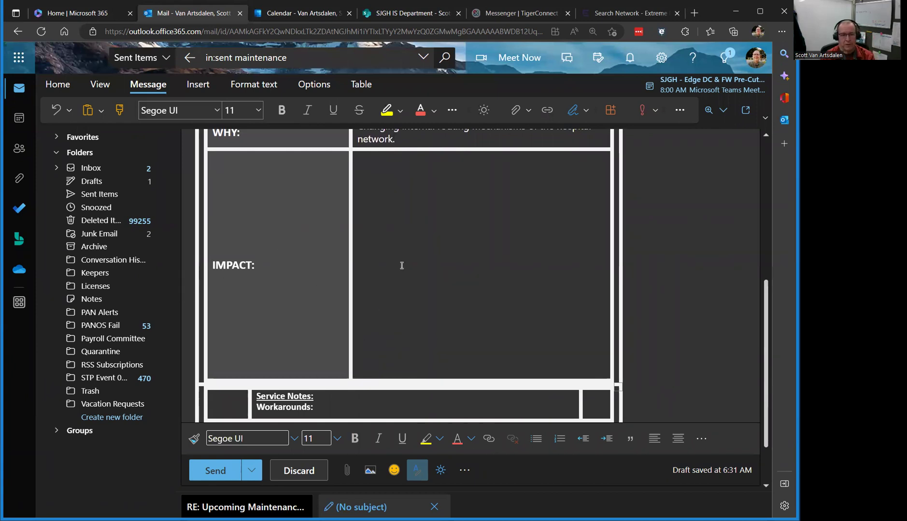
Step: Reword the IMPACT cell to begin 'Users will be unable to access Internet resources such as'
left_click(421, 252)
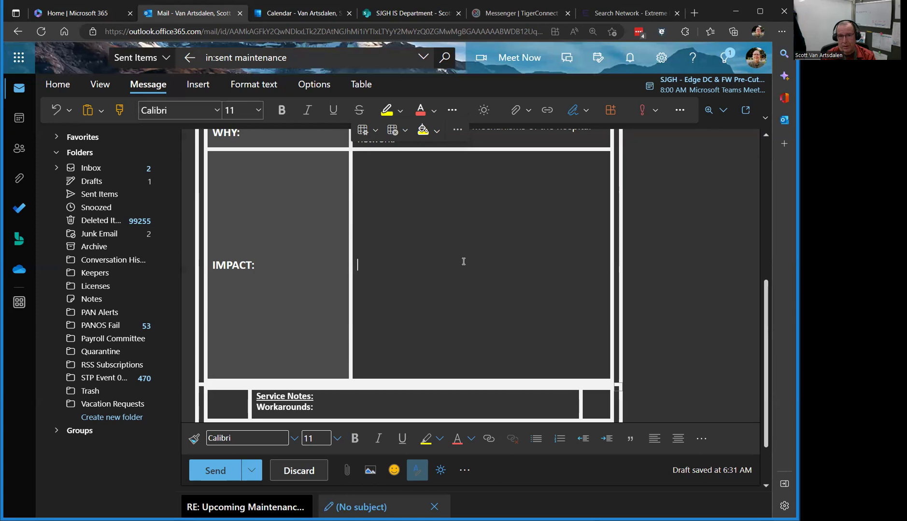
scroll(463, 261, "up", 2)
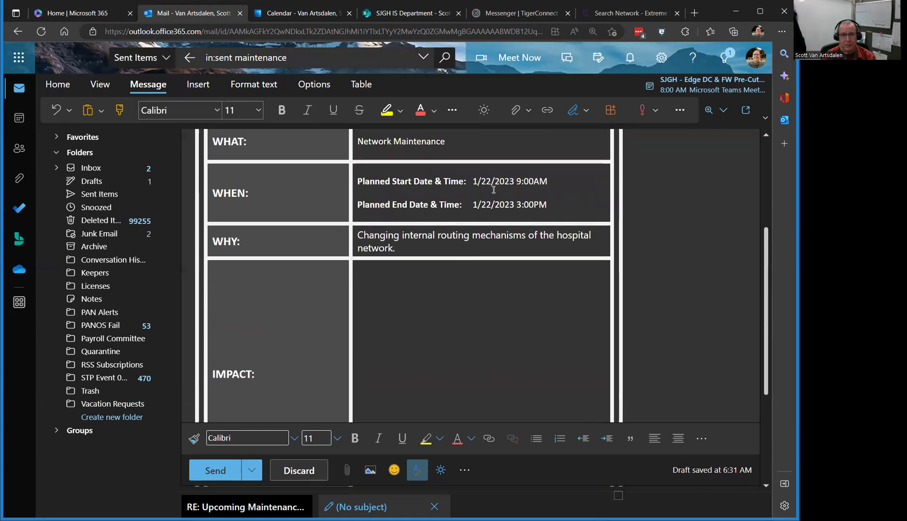
scroll(493, 305, "down", 2)
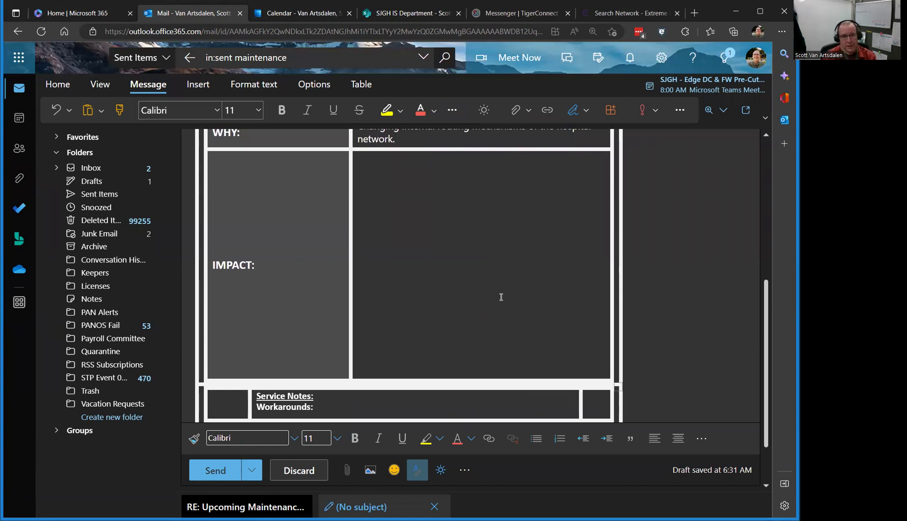
type("Users")
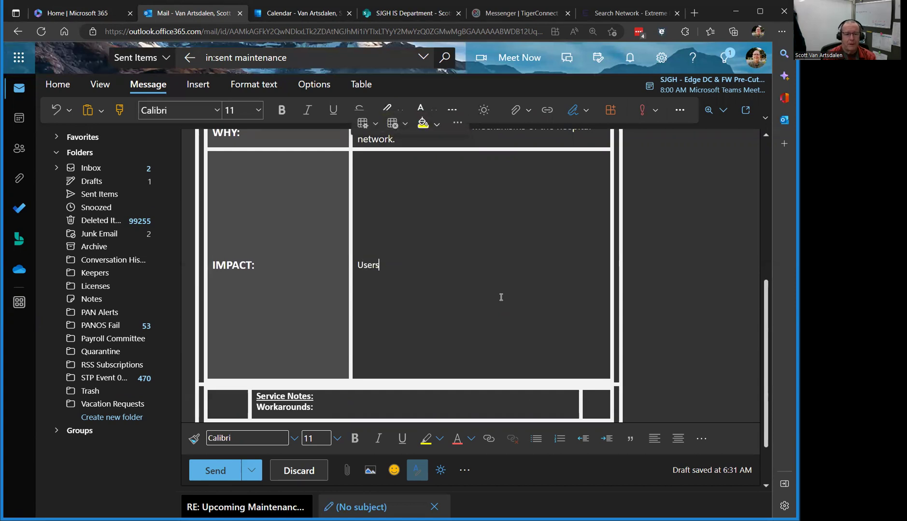
type(" may noc")
type("t")
type("ice")
type("e")
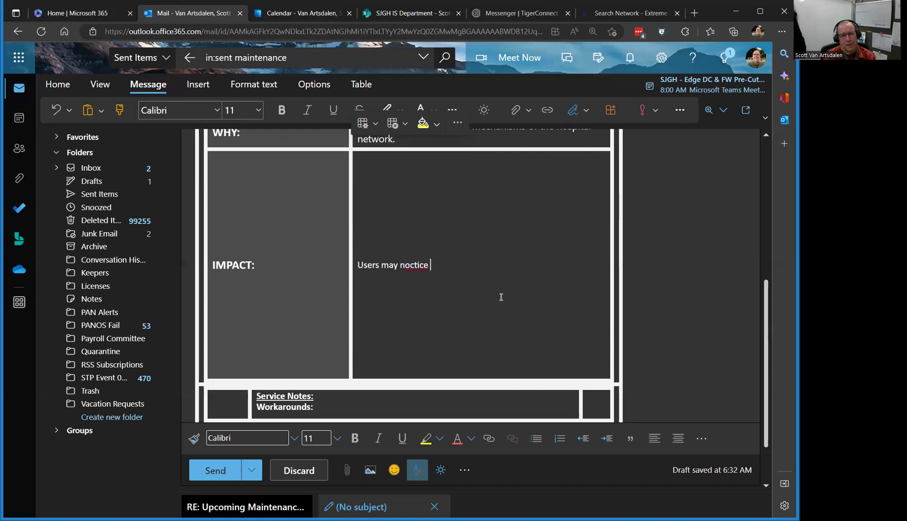
type(" an inab")
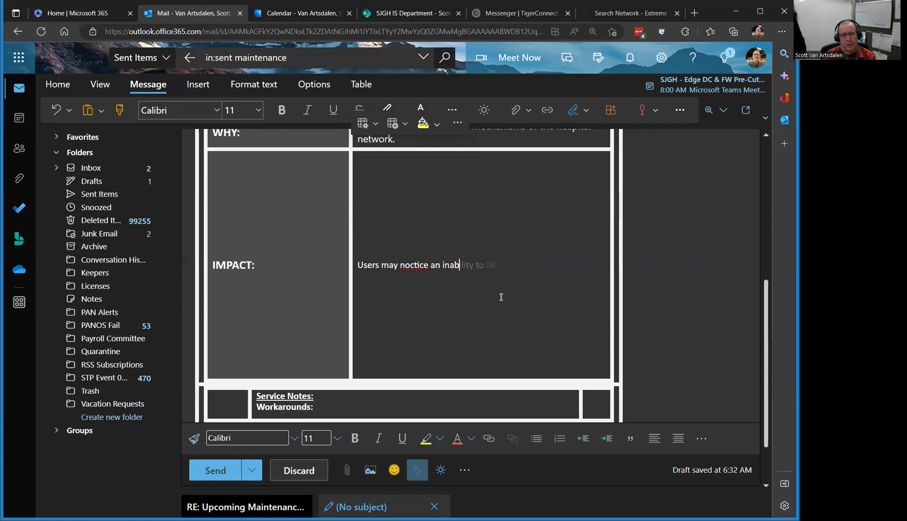
type("ilty t")
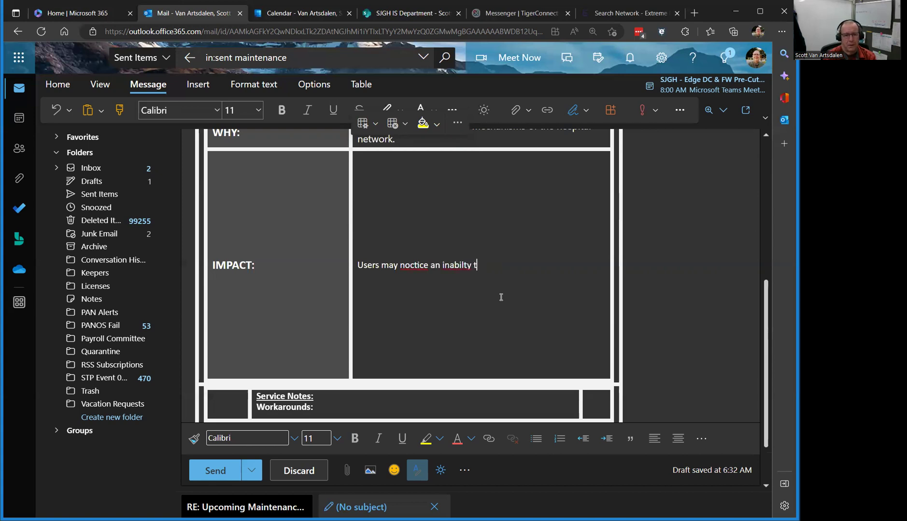
type("o get to n")
key("BackSpace")
key("BackSpace")
key("BackSpace")
key("BackSpace")
key("BackSpace")
key("BackSpace")
key("BackSpace")
key("BackSpace")
key("BackSpace")
key("BackSpace")
key("BackSpace")
key("BackSpace")
key("BackSpace")
key("BackSpace")
key("BackSpace")
key("BackSpace")
key("BackSpace")
key("BackSpace")
key("BackSpace")
key("BackSpace")
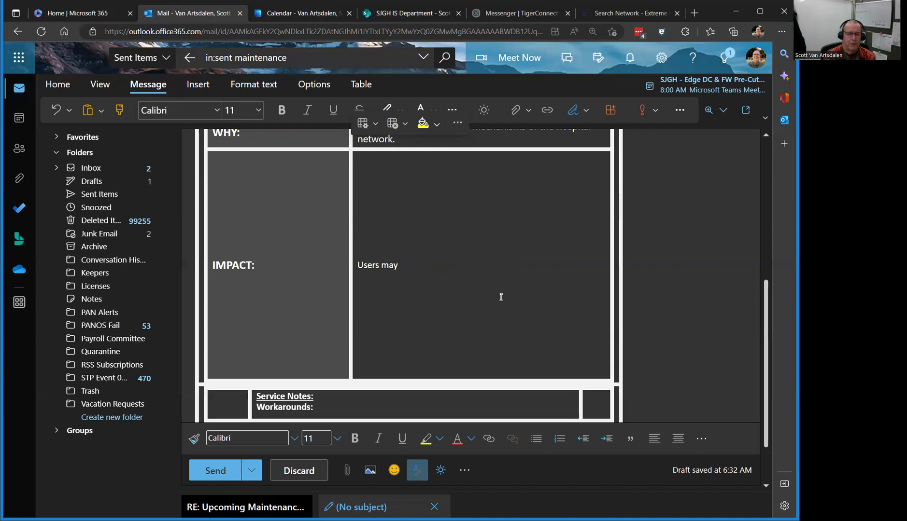
key("BackSpace")
key("BackSpace")
key("BackSpace")
type("will be unable to")
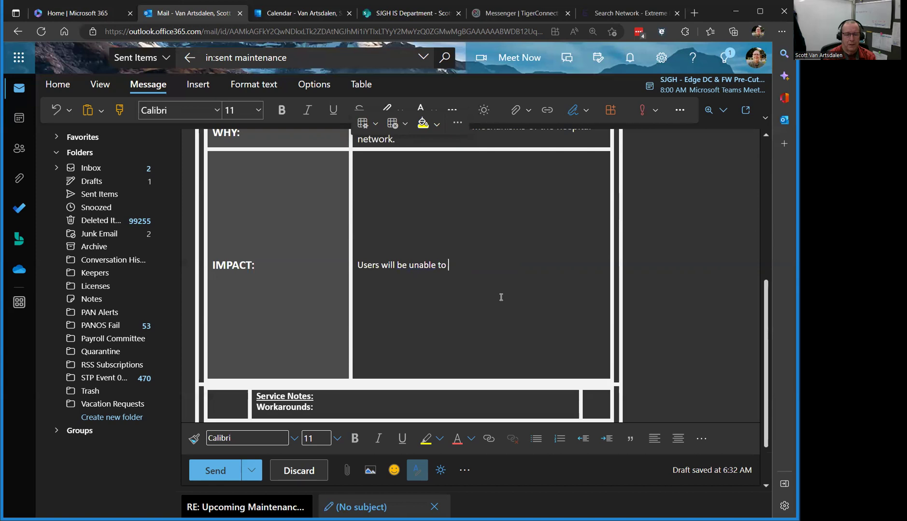
type(" access Internet resources such as")
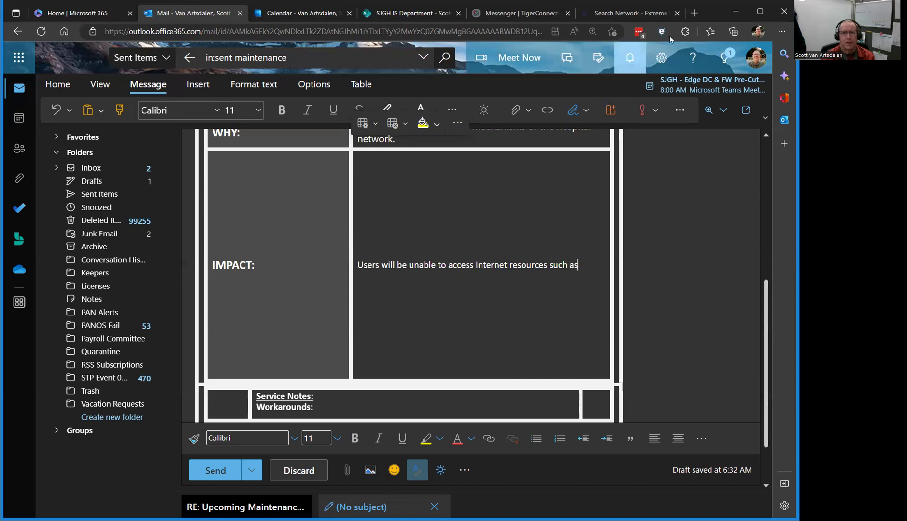
left_click(696, 14)
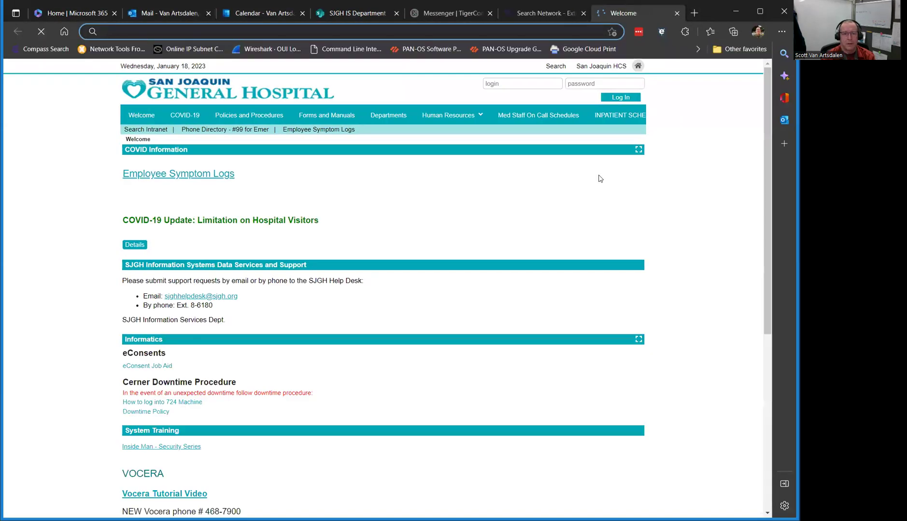
scroll(481, 277, "down", 3)
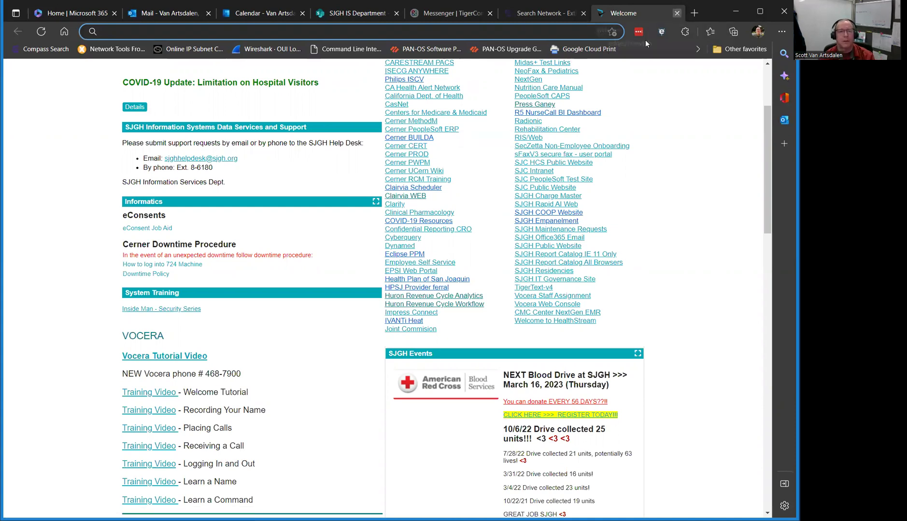
left_click(677, 14)
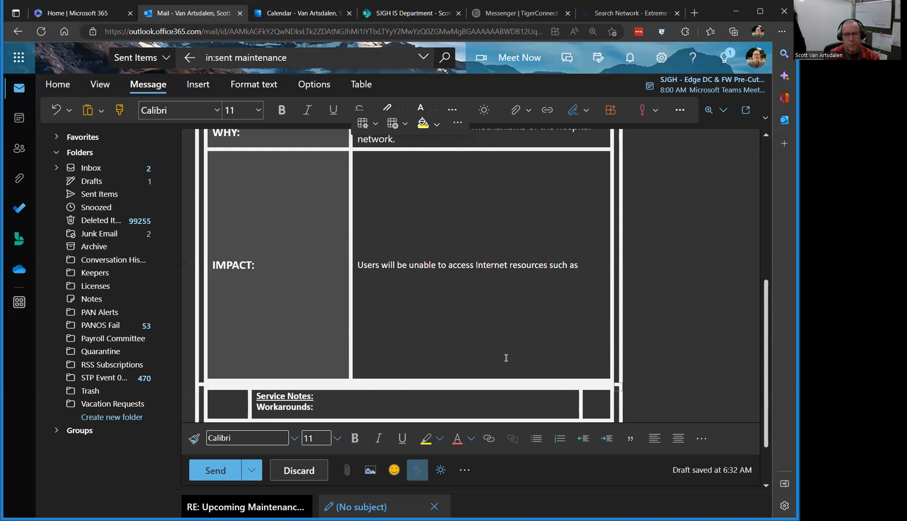
Step: End the IMPACT sentence with 'websites outside of the hospital network (Yahoo, Google, etc).'
type("websites out")
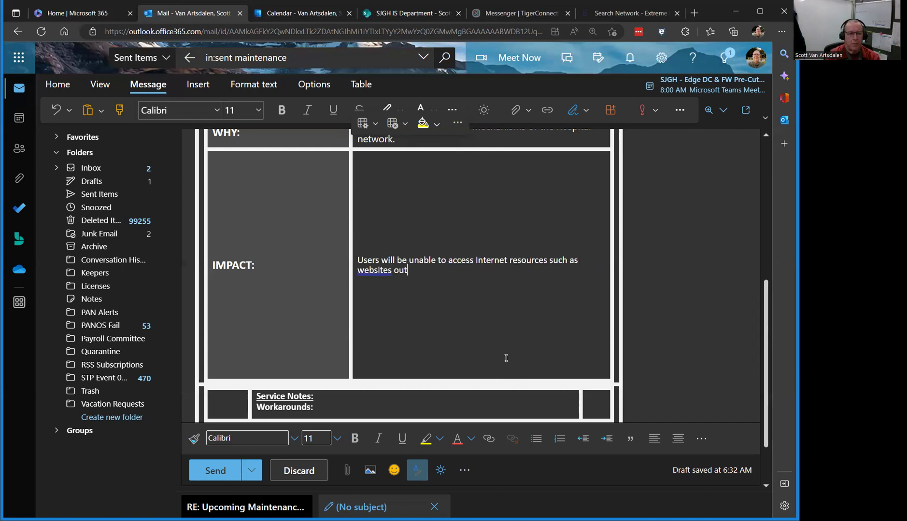
type("side of the hosp")
key("Tab")
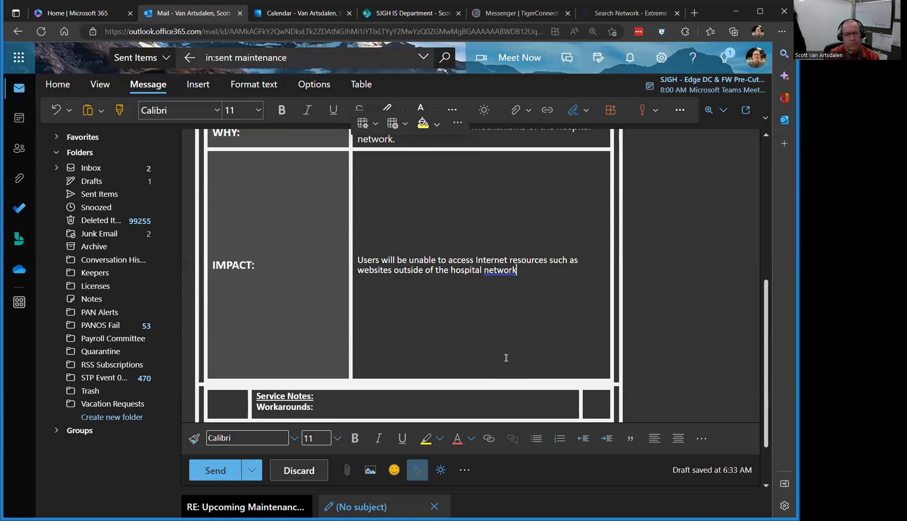
type("(Yahoo,")
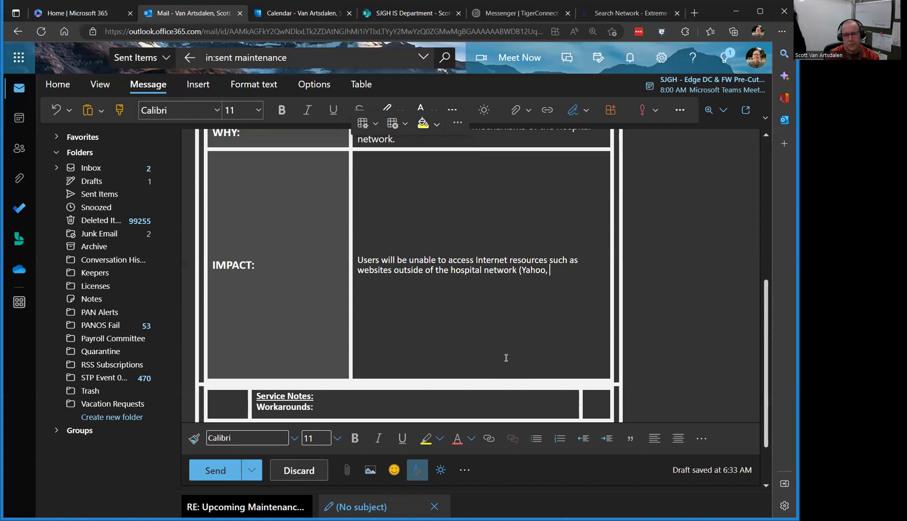
type("Google, etc)")
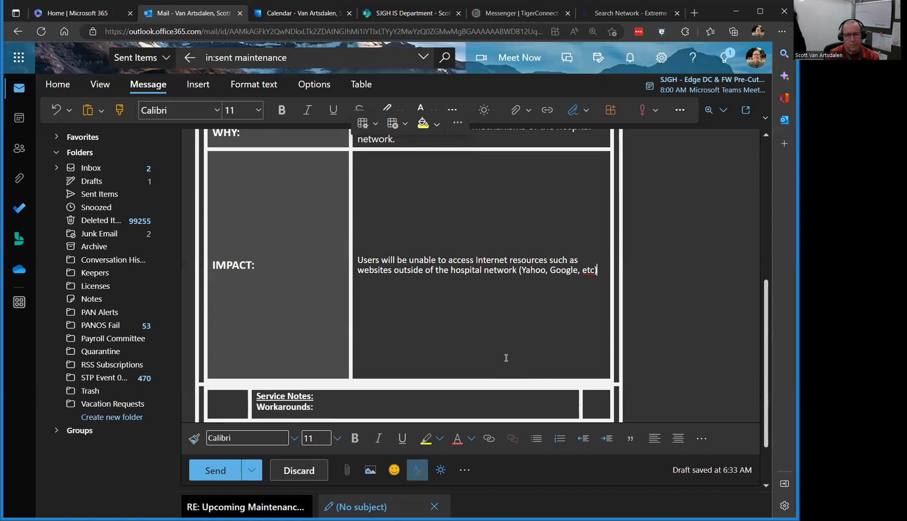
type(".")
left_click(506, 358)
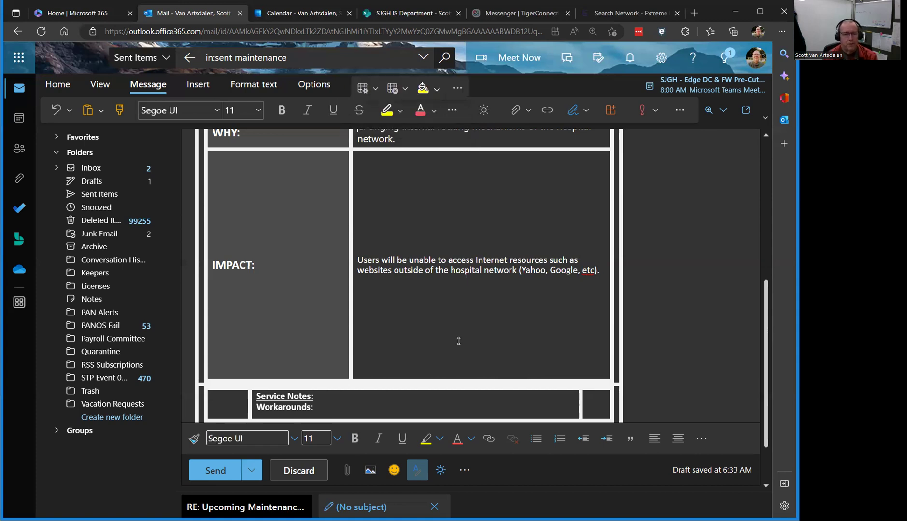
left_click(391, 298)
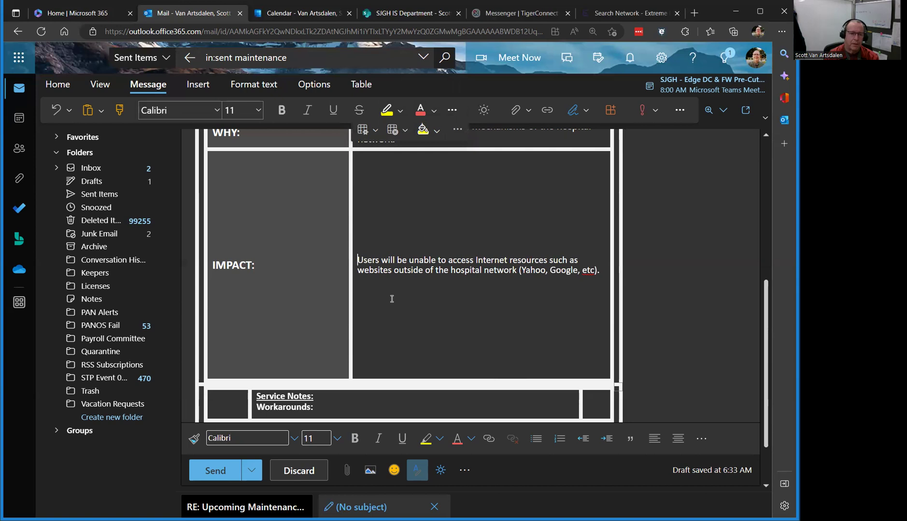
Step: Add 'Sporadically, throughout the maintenance window' before 'Users', correcting the misspelling of Sporadically
type("Spor")
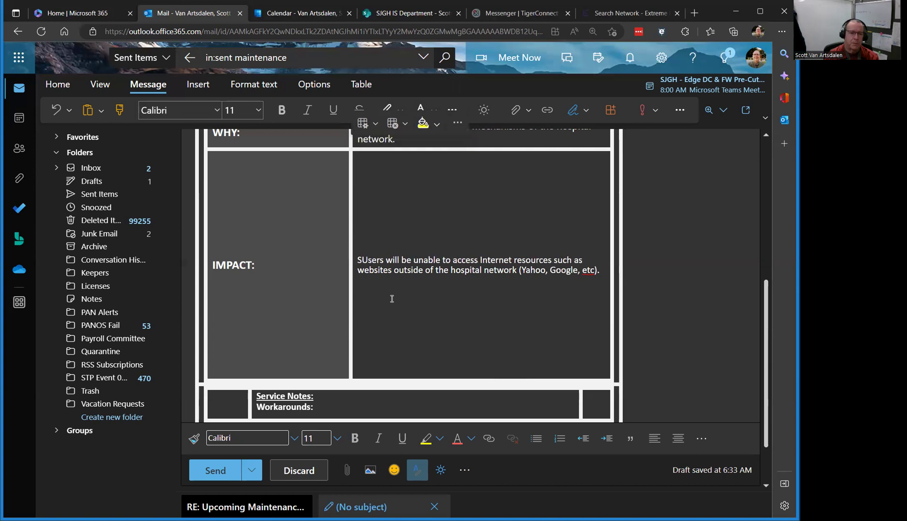
type("adiclly, t")
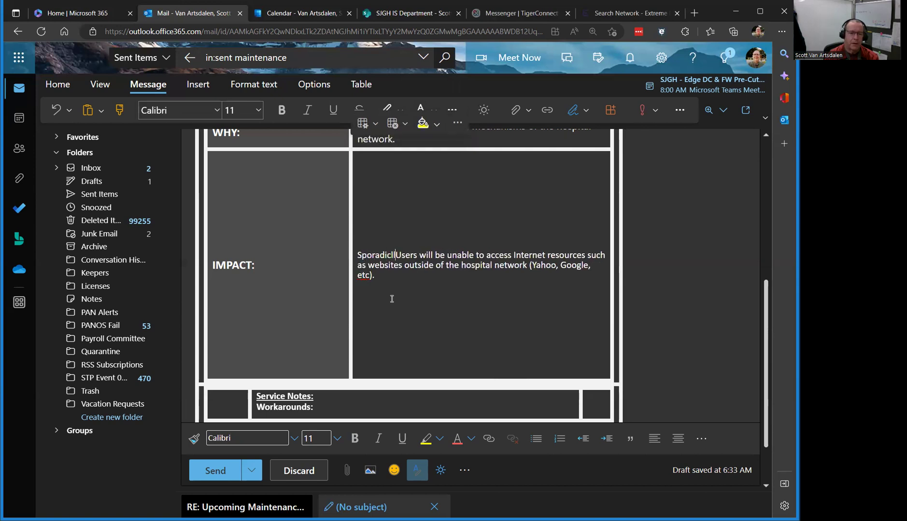
type("hroughout the ma")
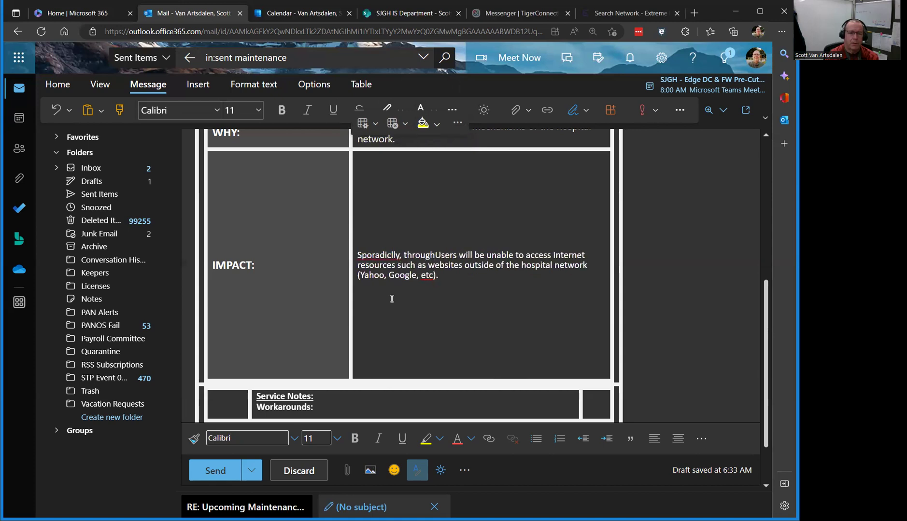
type("intena")
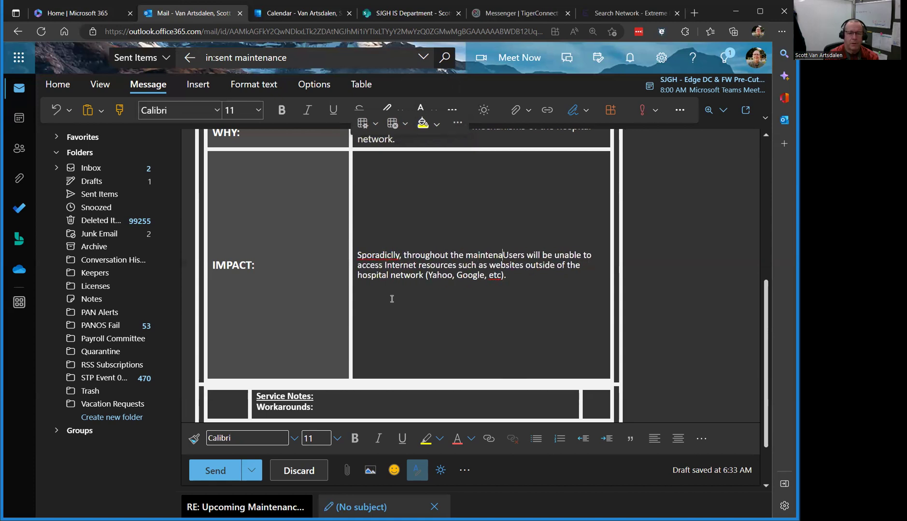
type("nce window")
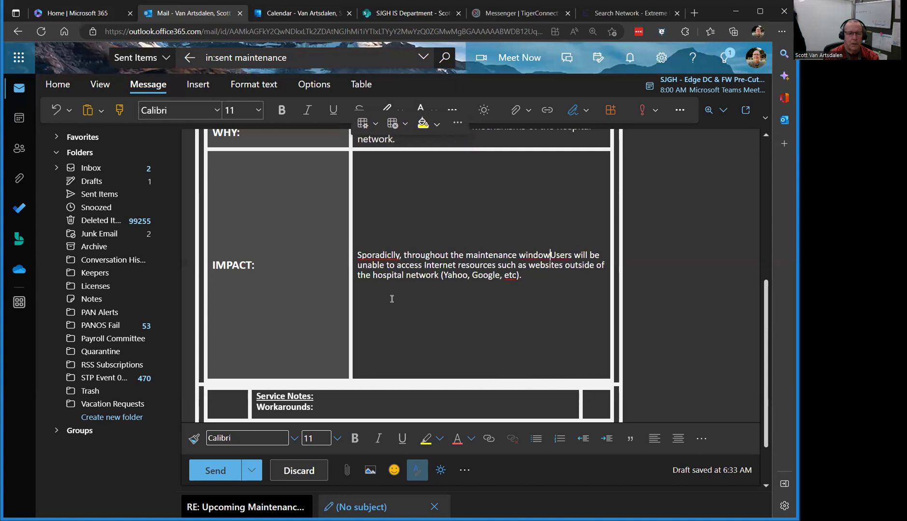
right_click(373, 259)
left_click(391, 255)
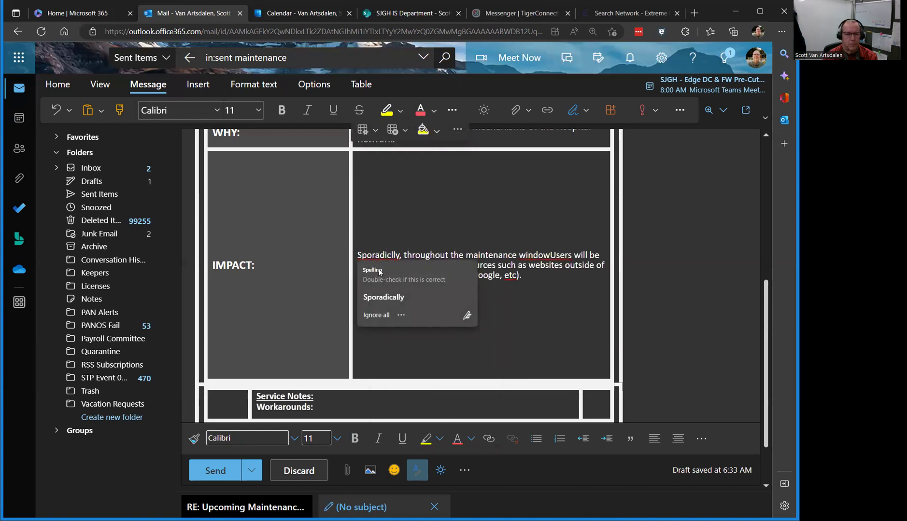
left_click(381, 298)
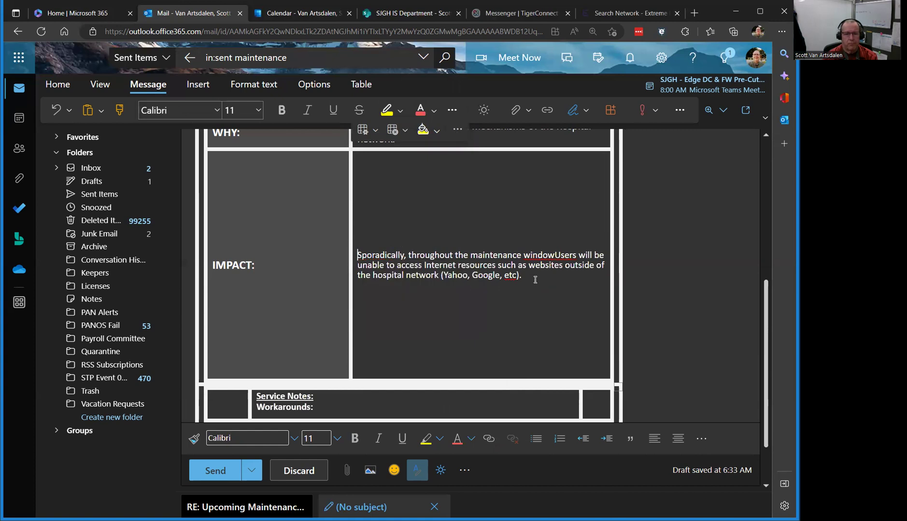
left_click(555, 255)
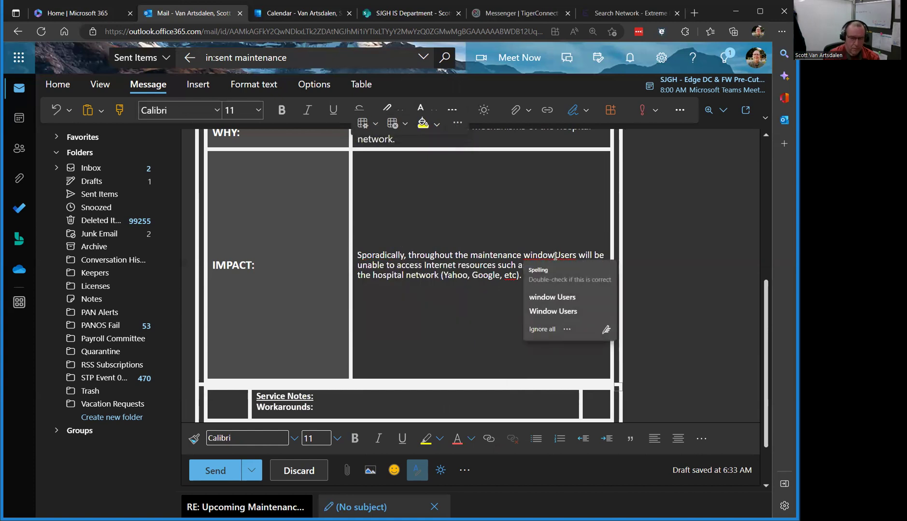
left_click(555, 255)
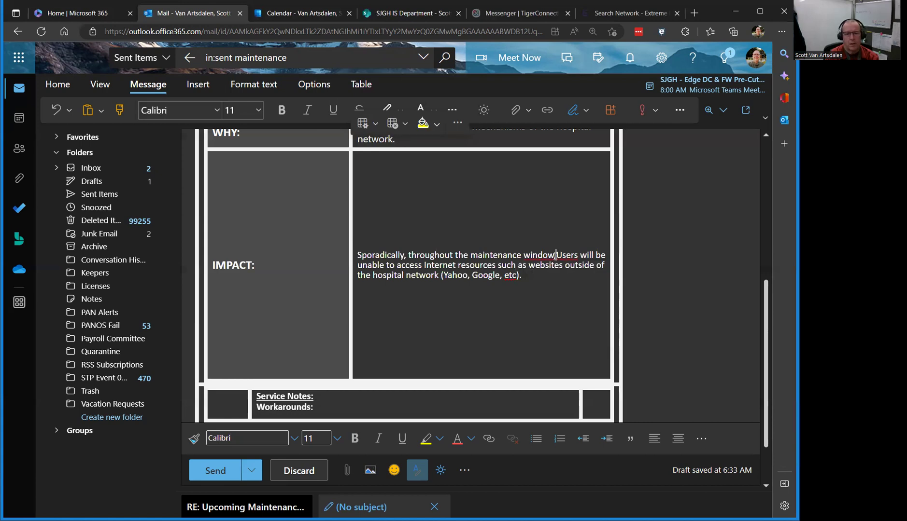
Step: Add a period after 'window', follow 'unable to' with a colon, and break the line
type(".")
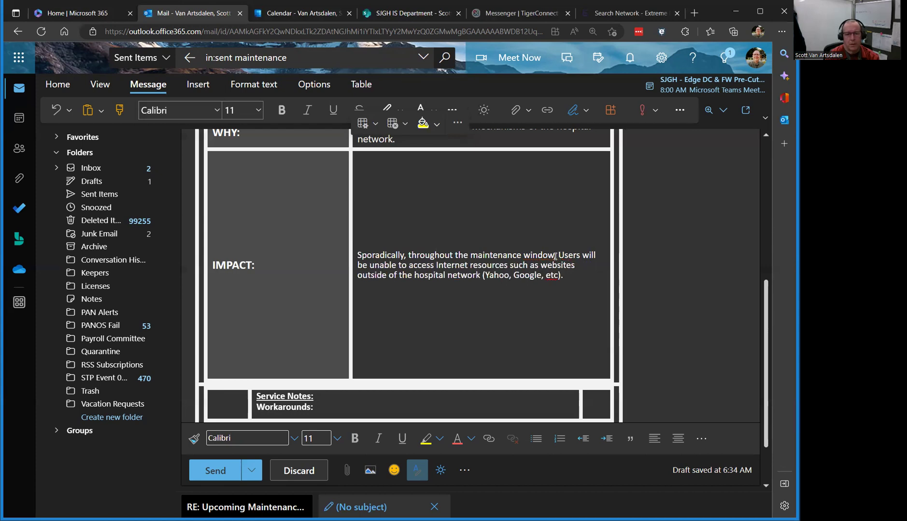
key("ctrl+Right")
key("ctrl+Right")
key("ctrl+Right")
key("ctrl+Right")
key("Left")
type(":")
key("Return")
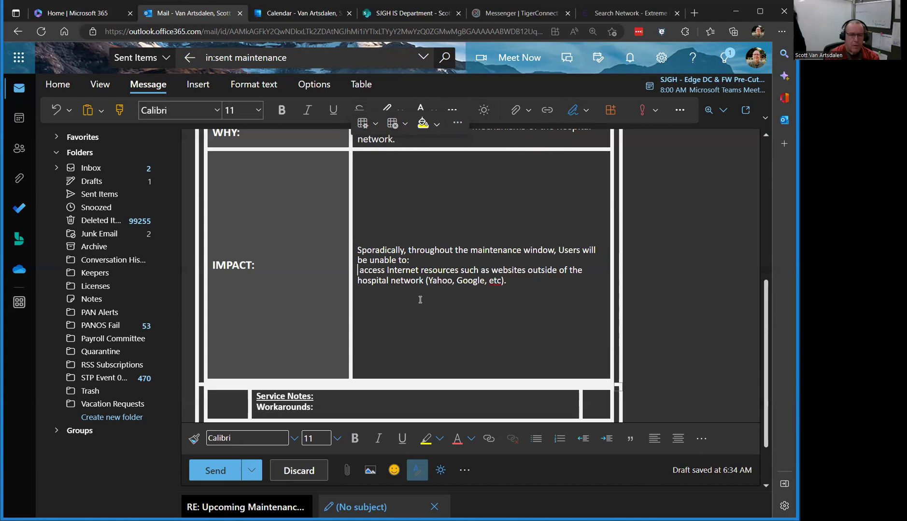
Step: Make 'Access Internet resources…' a dash item and begin a second '- A' item
type("-")
key("Delete")
type("A")
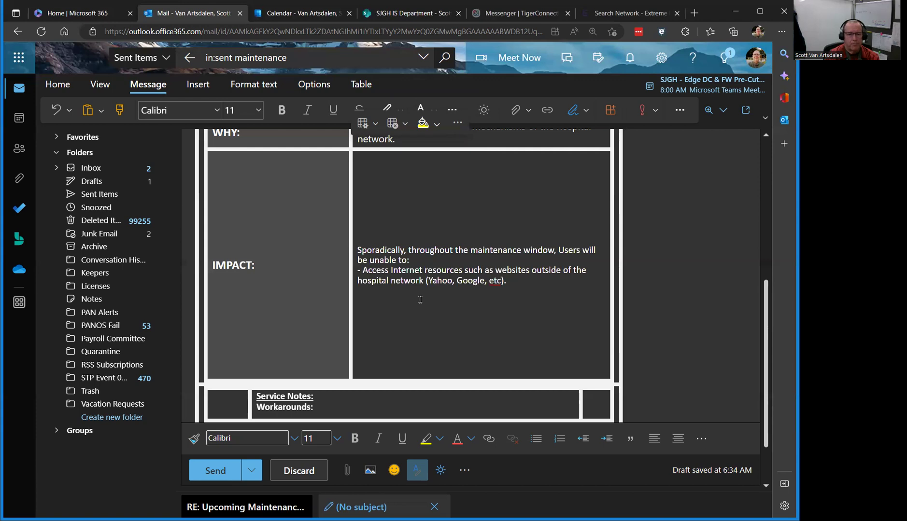
key("Return")
type("-")
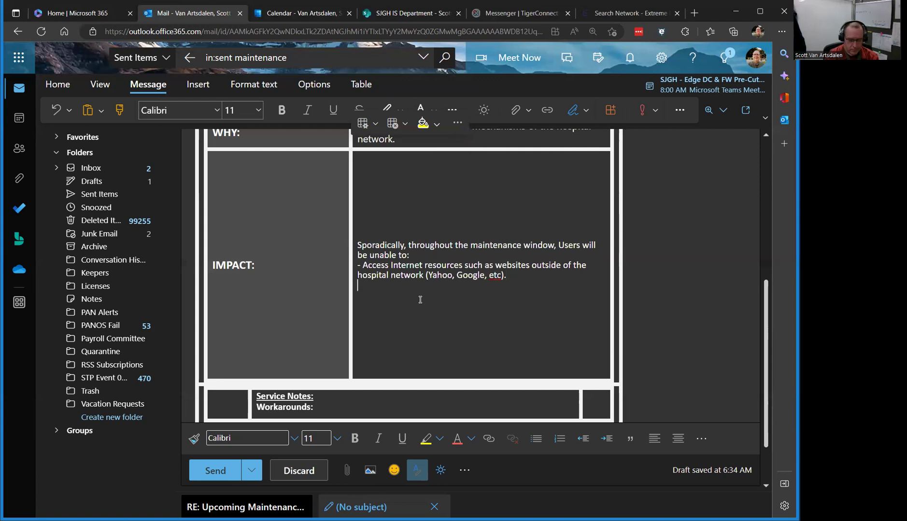
type(" A")
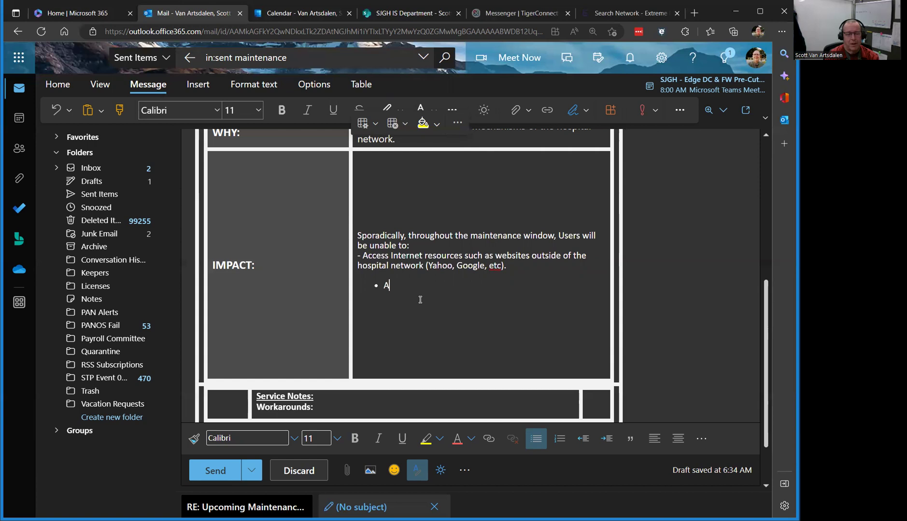
Step: Add bullets 'Access Cerner EMR systems' and 'Phones may be briefly impacted (Red phones not affected)'
type("ccesse")
key("BackSpace")
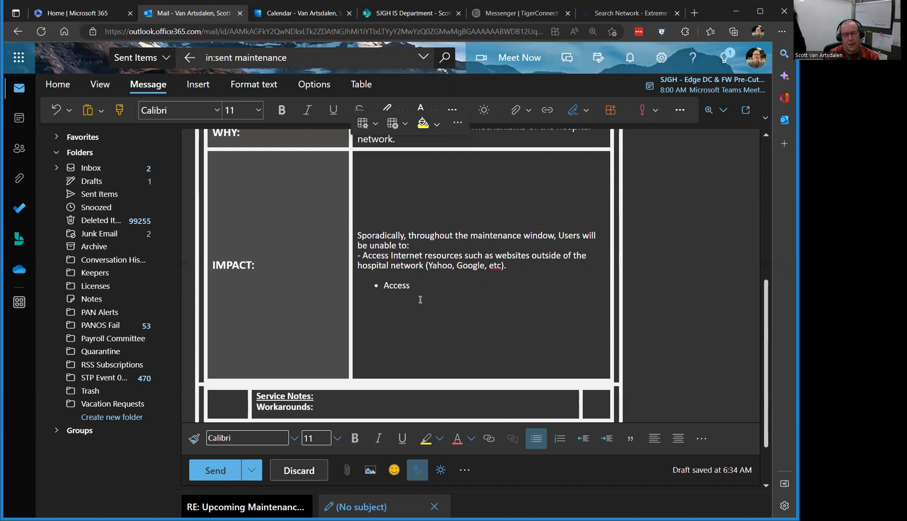
type("Cerner EMR systems")
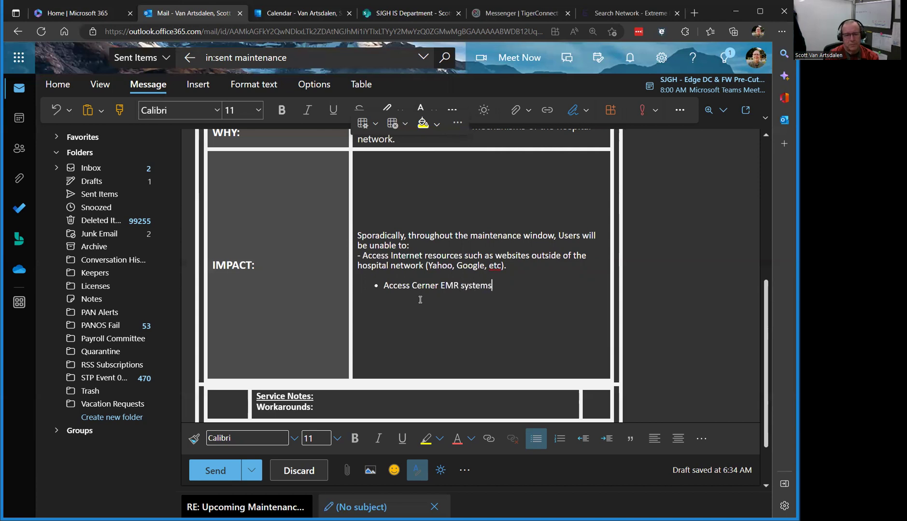
key("Return")
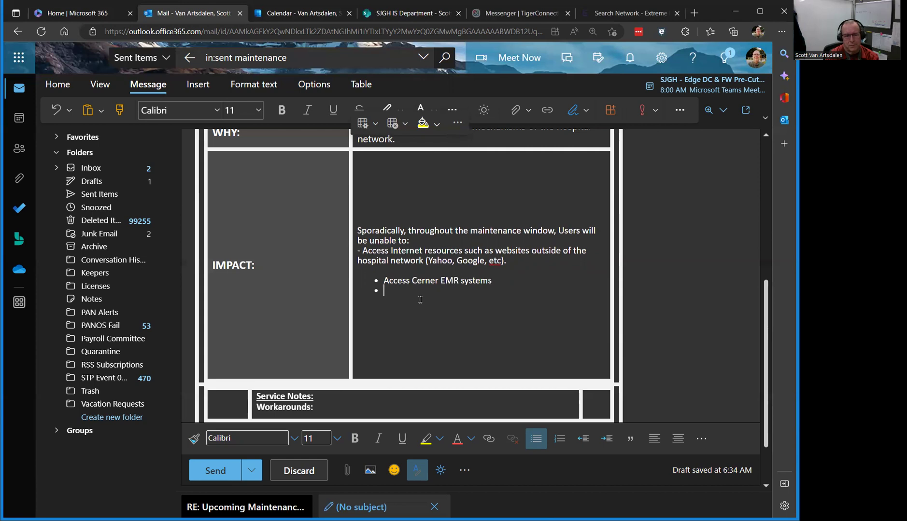
type("Phones may be briefly")
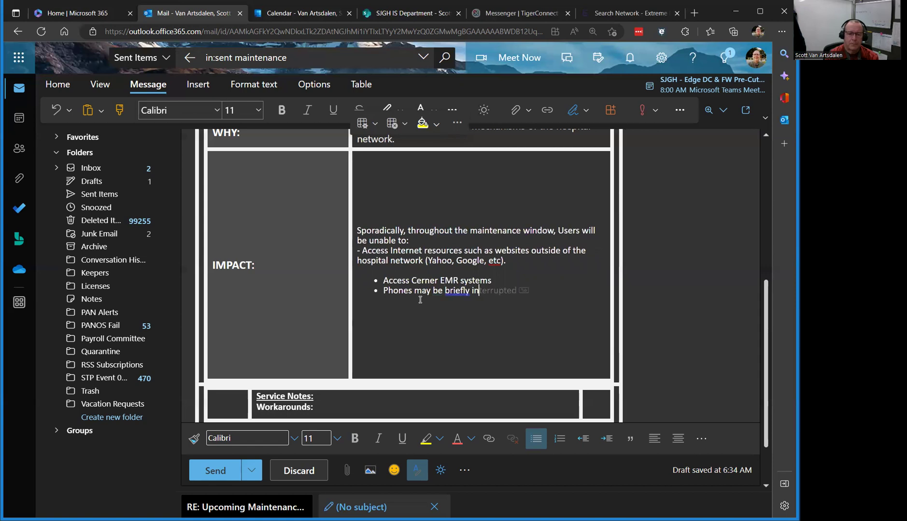
type(" impact")
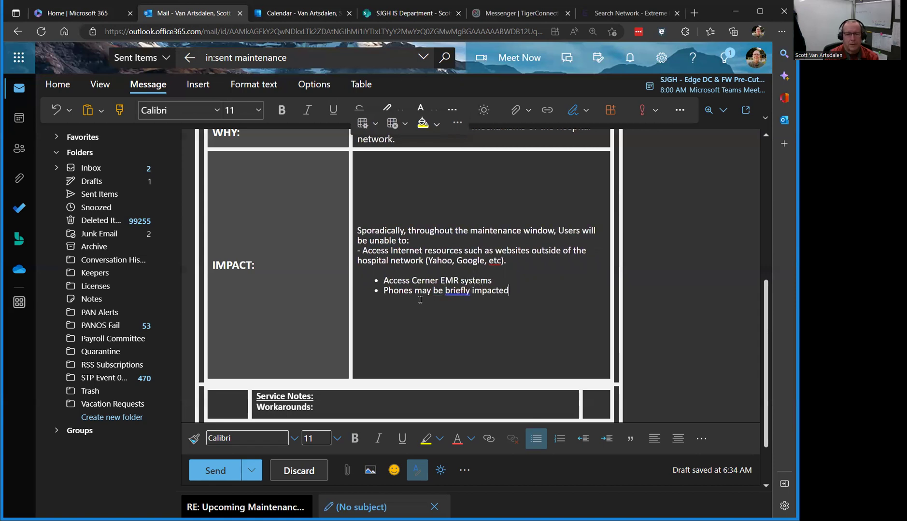
type("ed")
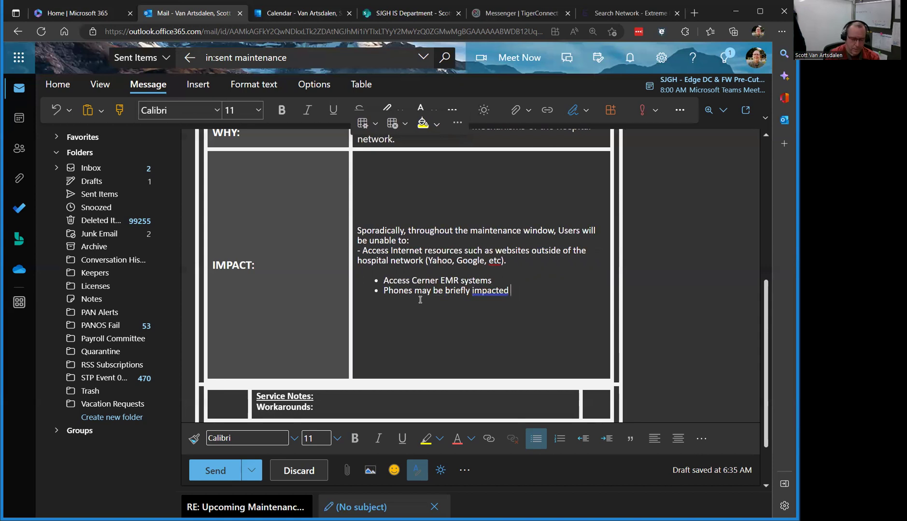
type(" (")
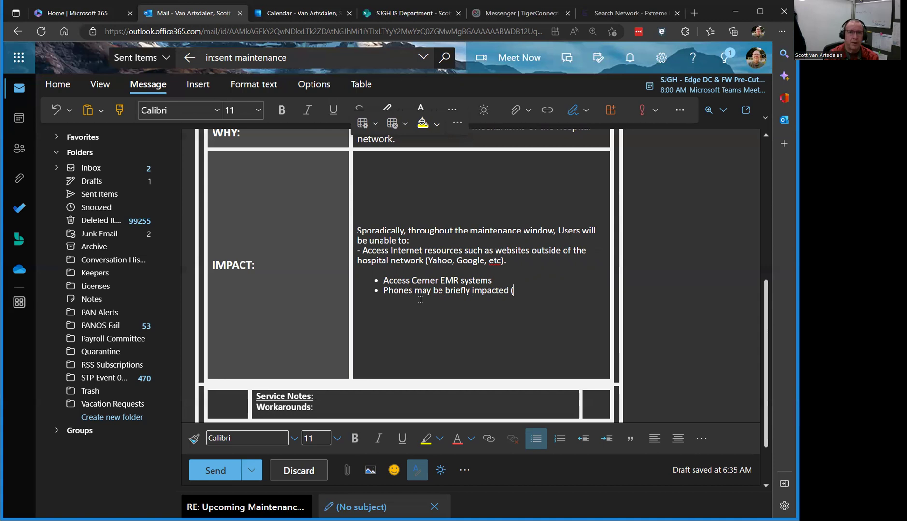
type("Red")
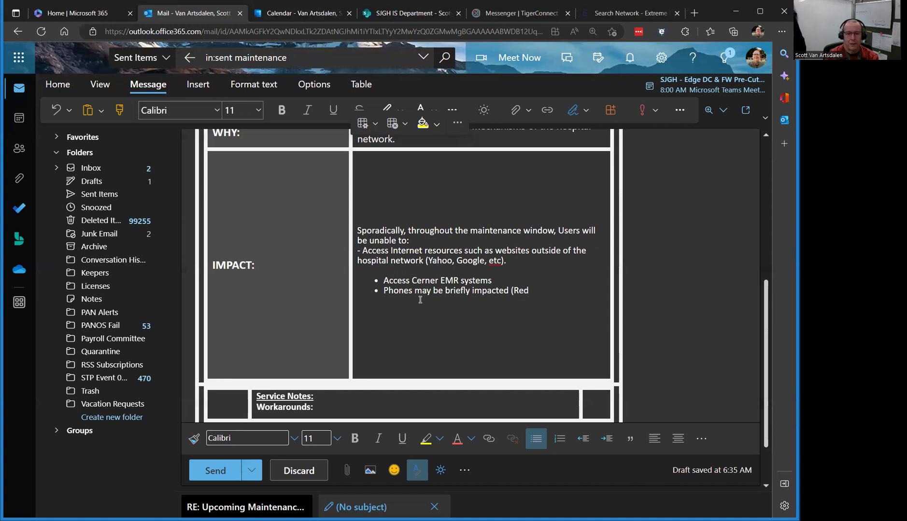
type(" phones not affected)")
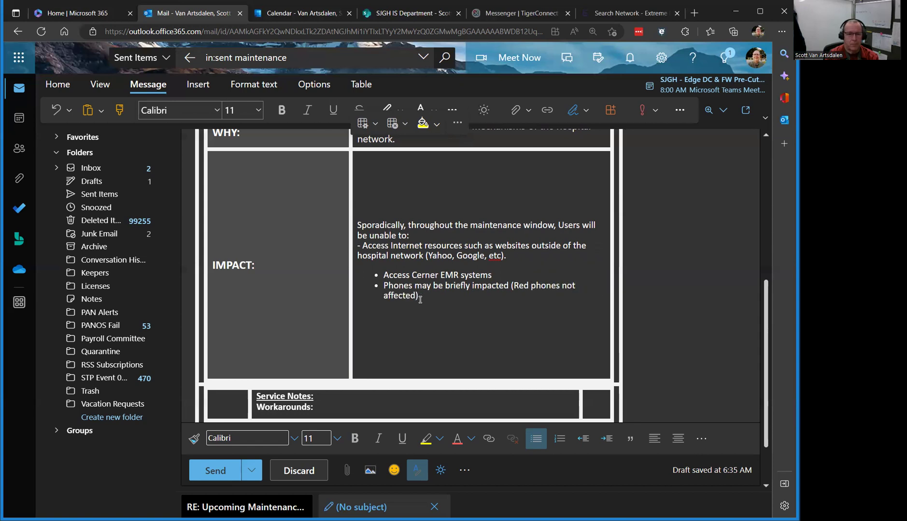
key("Return")
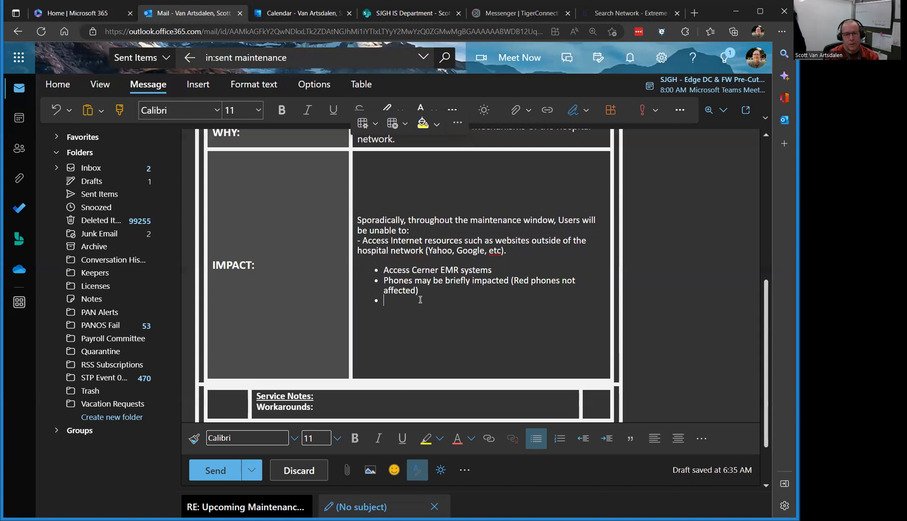
Step: Add bullets 'Vocera badges may be briefly impacted.' and 'Wireless services will be briefly impacted.'
type("Vocera")
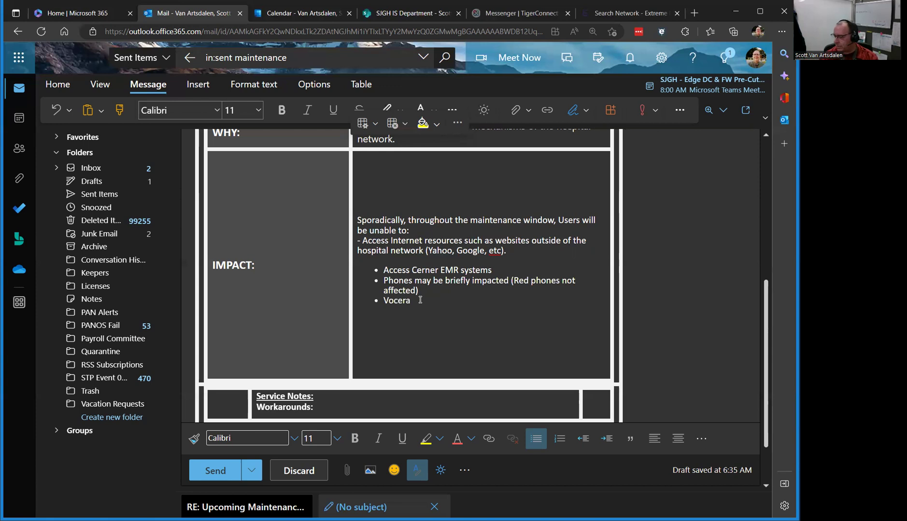
type("badges may")
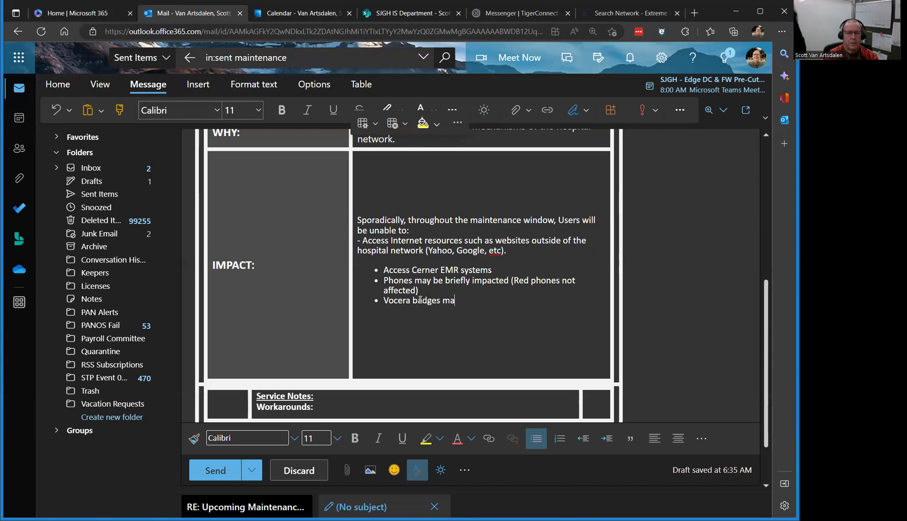
key("BackSpace")
key("BackSpace")
type("ay be")
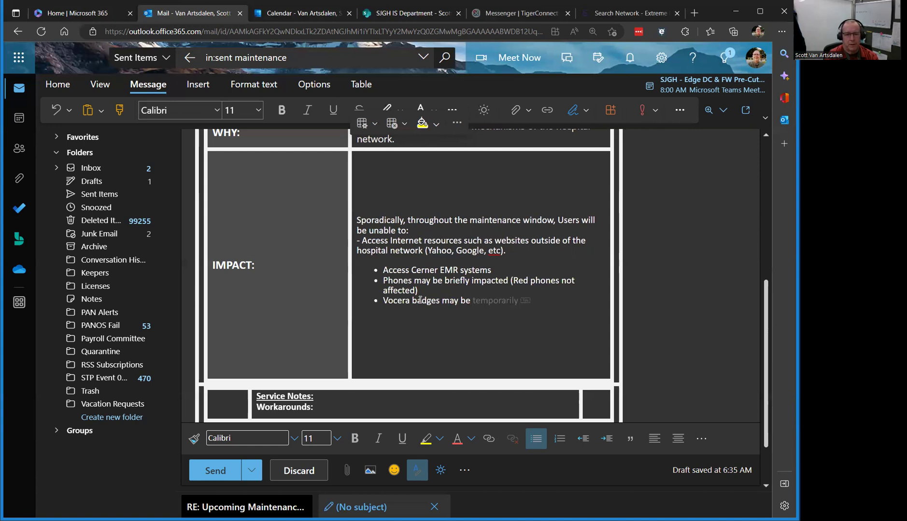
type(" briefly impacted")
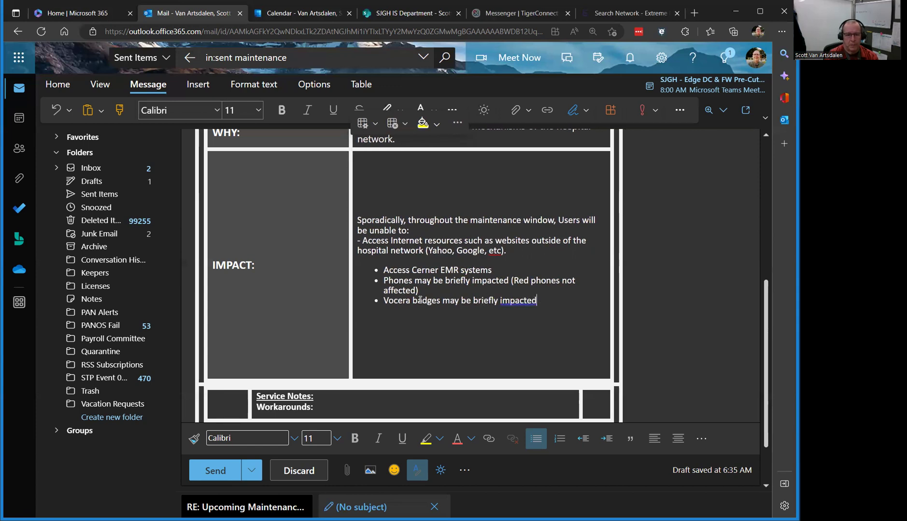
type(".")
key("Return")
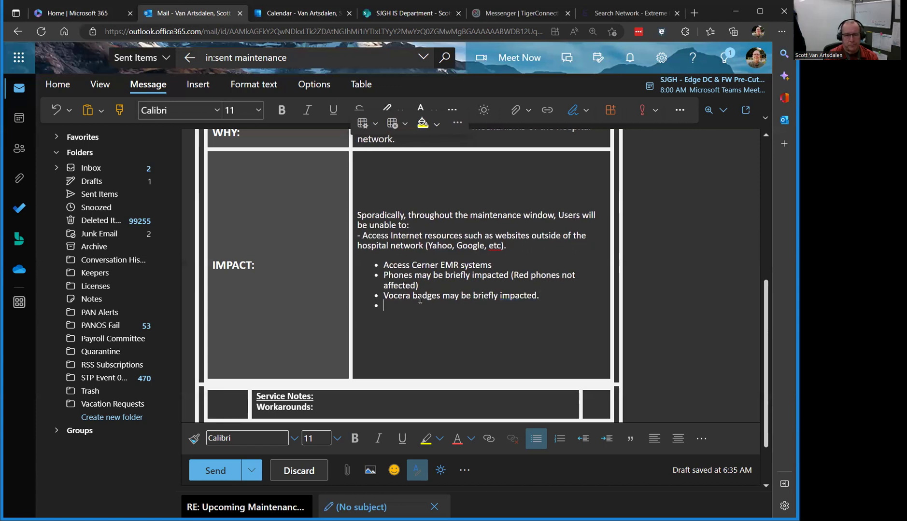
type("Wireless services wi")
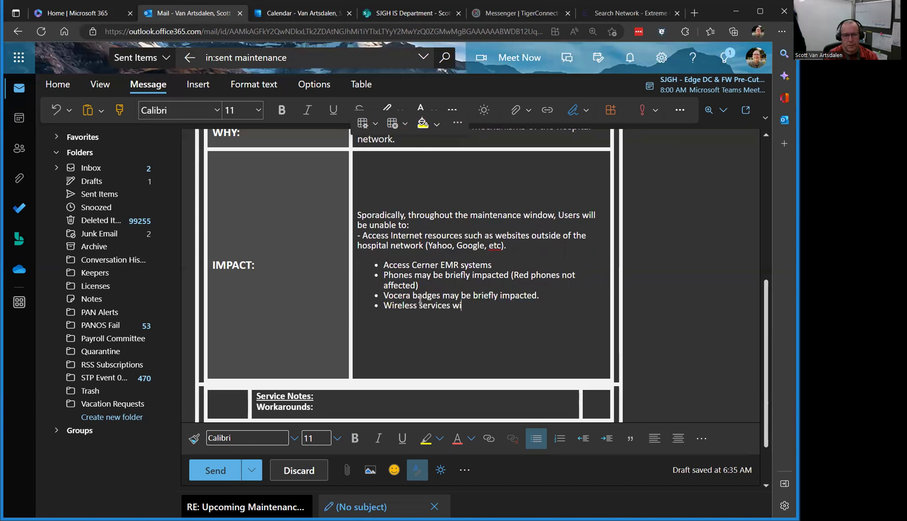
type("ll be ")
type("breifly")
key("BackSpace")
key("BackSpace")
key("BackSpace")
type("iefly impacted")
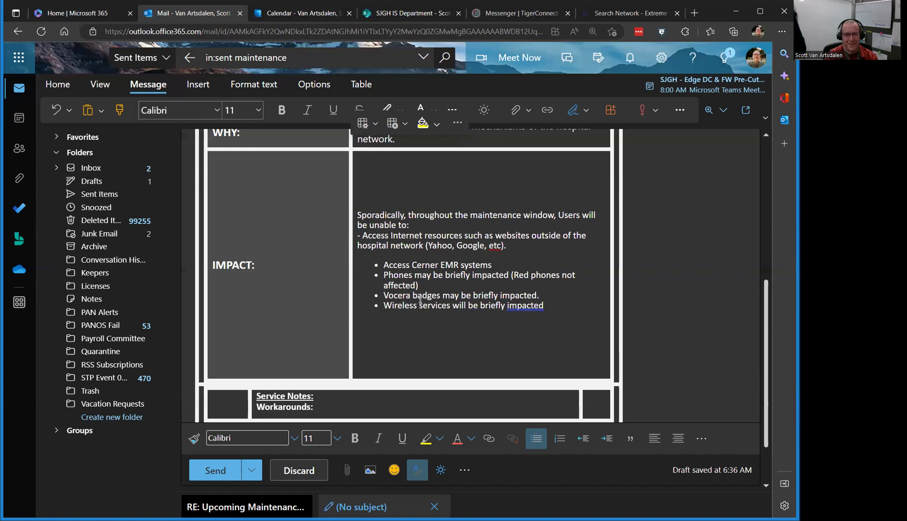
type(".")
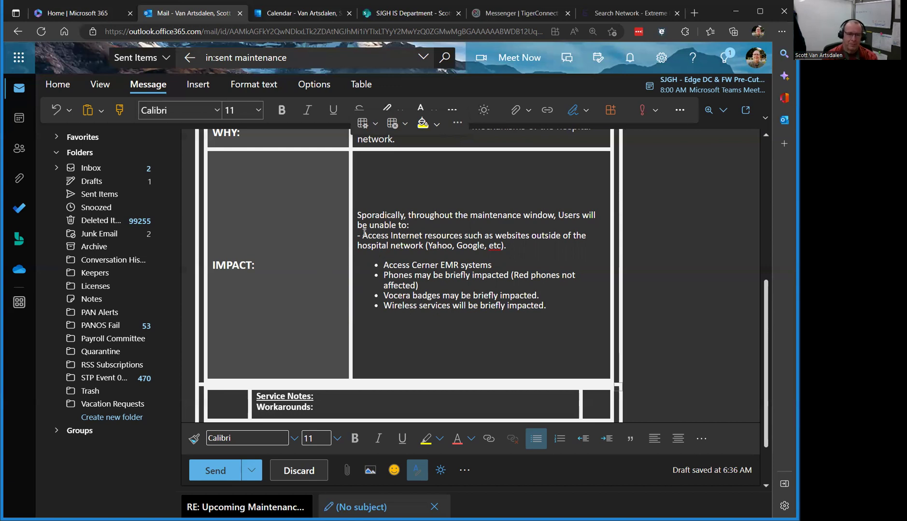
Step: Copy the '- Access Internet resources…' paragraph into the first bullet and delete the original
triple_click(405, 240)
key("ctrl+c")
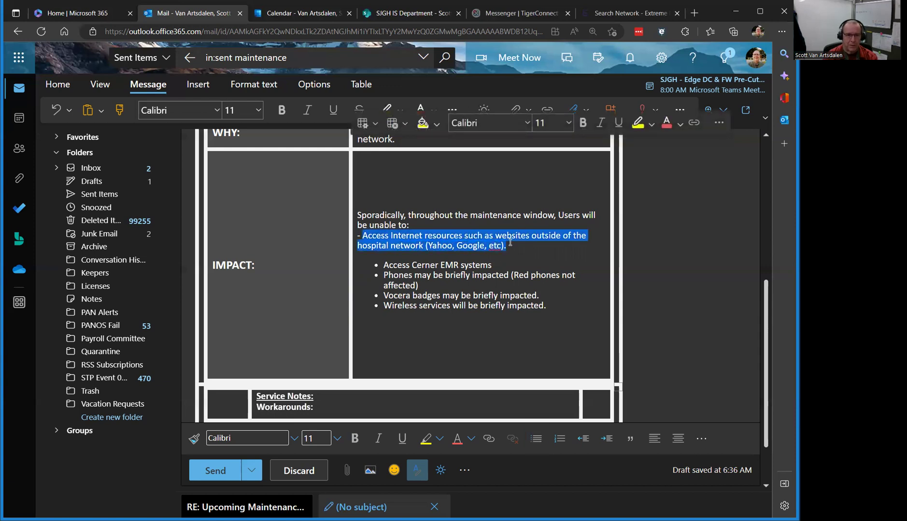
key("Right")
key("ctrl+v")
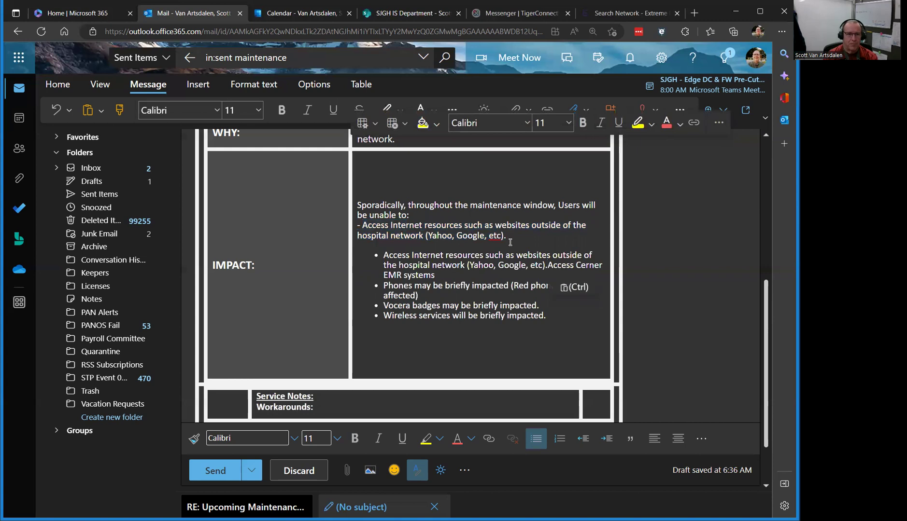
left_click_drag(549, 225, 510, 242)
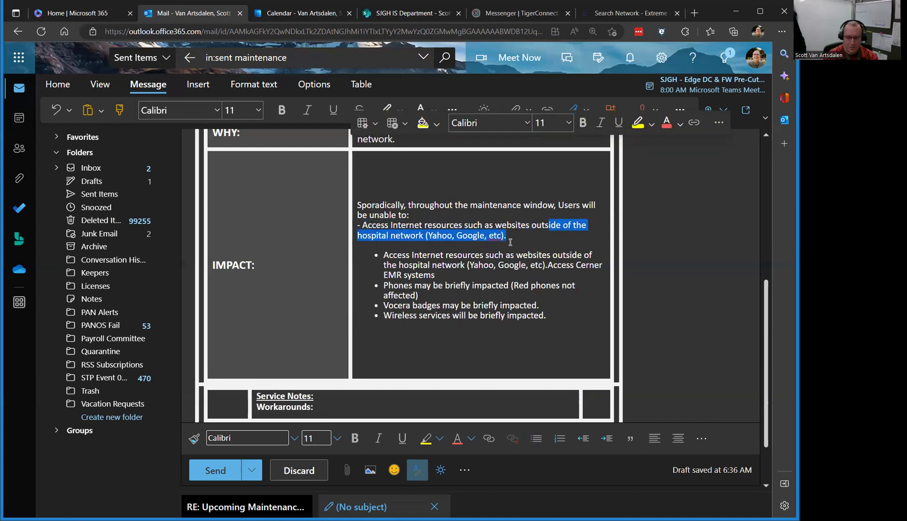
triple_click(510, 242)
key("BackSpace")
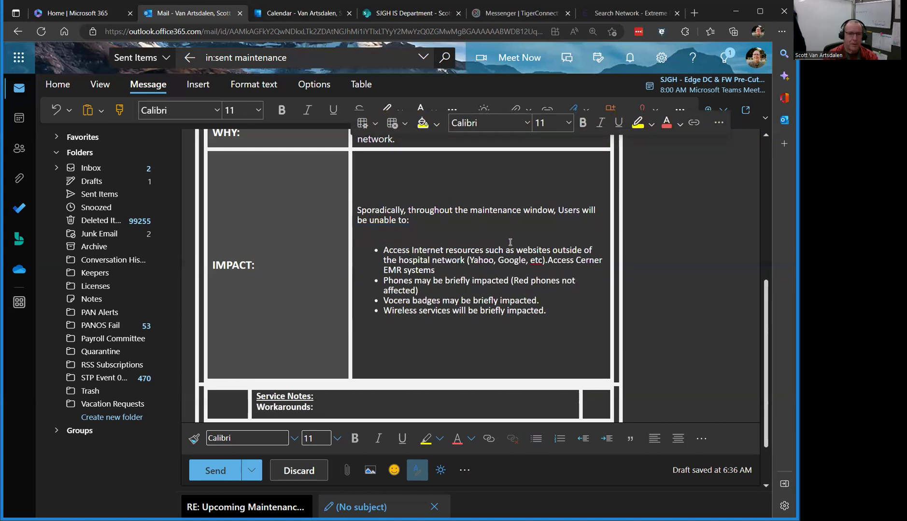
left_click(502, 261)
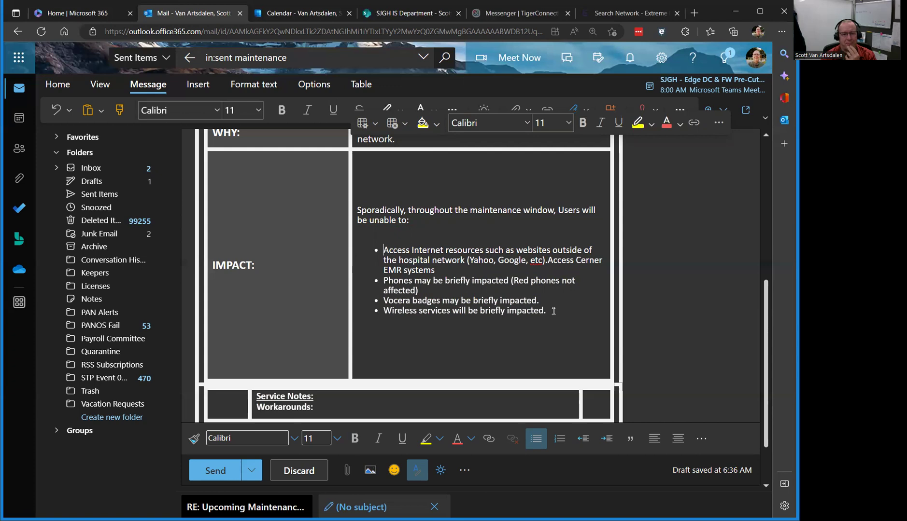
Step: Type 'Please use your downtime procedures.' after 'Workarounds:' in the Service Notes row
scroll(553, 311, "down", 1)
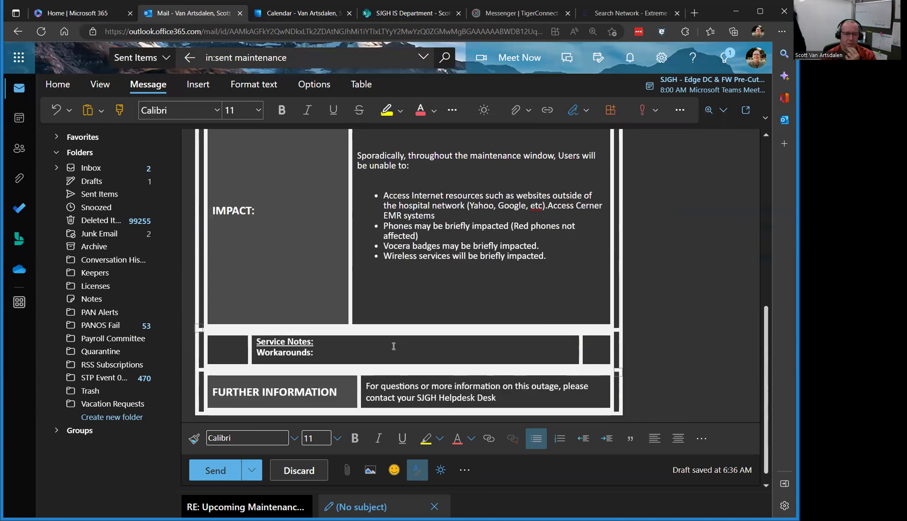
scroll(393, 346, "up", 1)
scroll(391, 345, "down", 1)
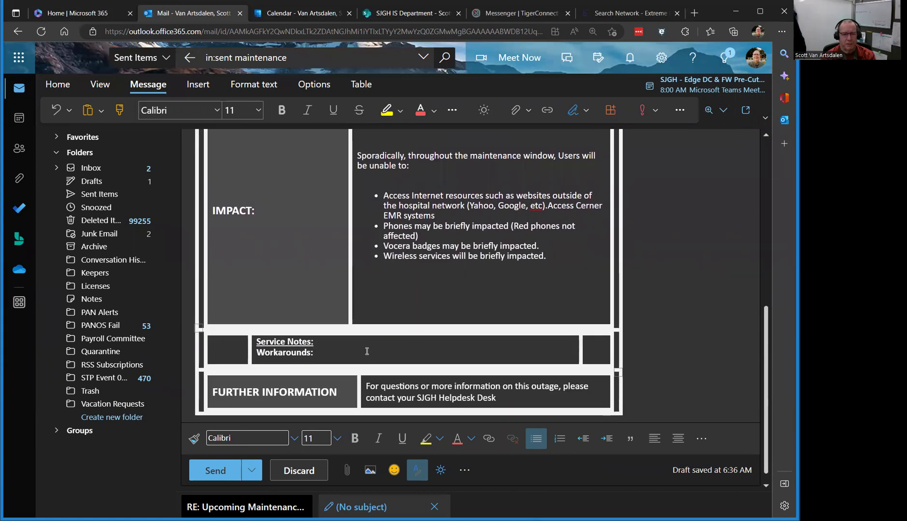
left_click(335, 352)
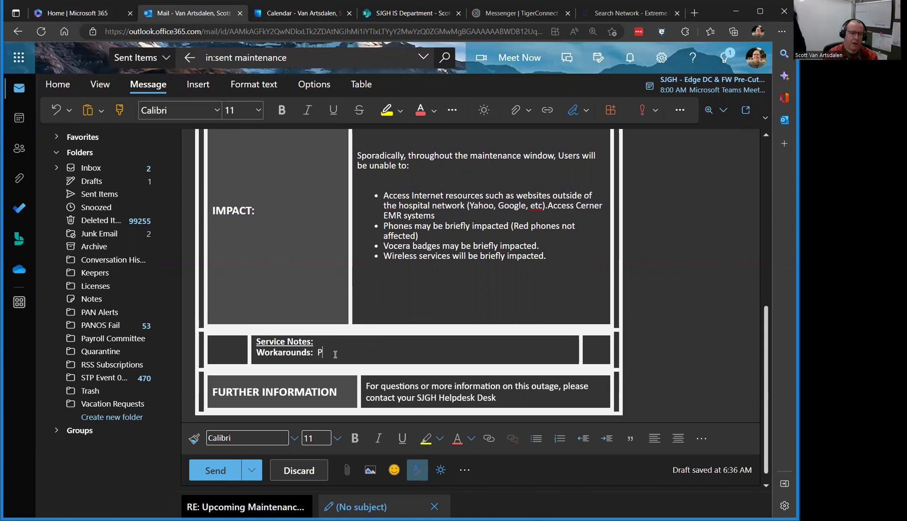
type("lease use your d")
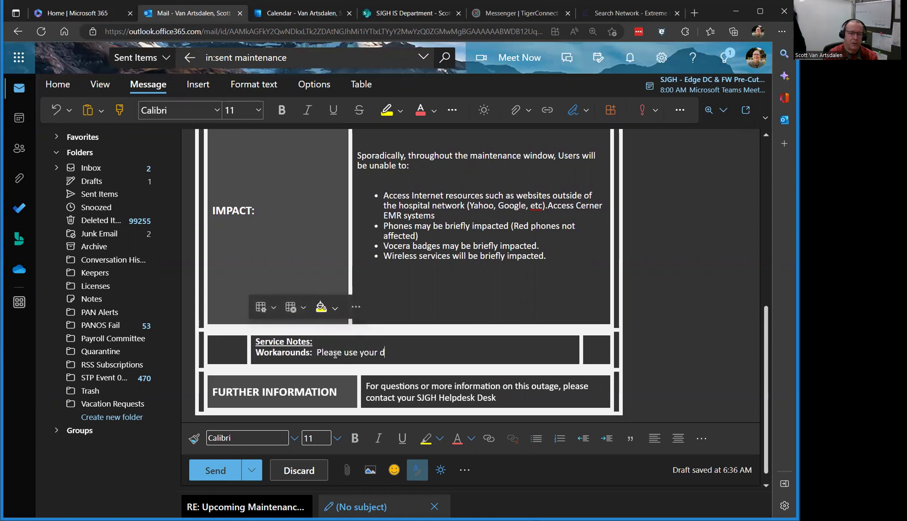
type("owntime pr")
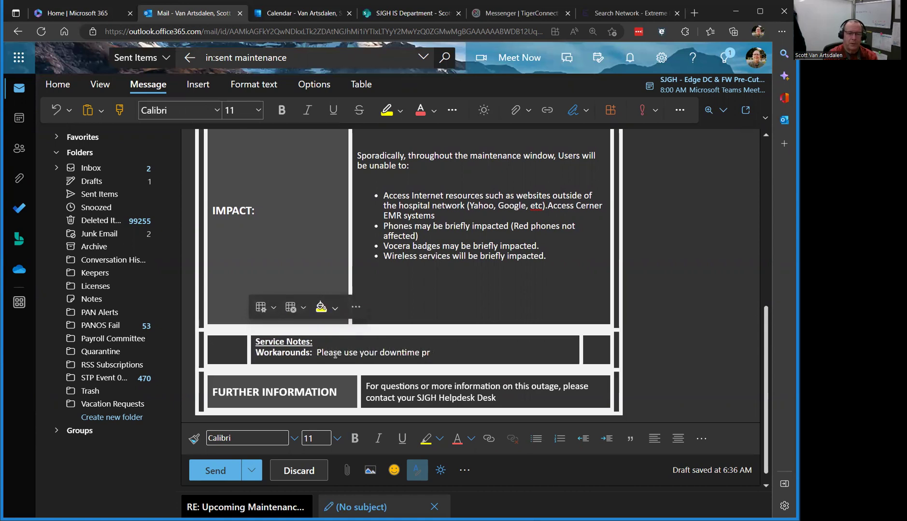
type("oec")
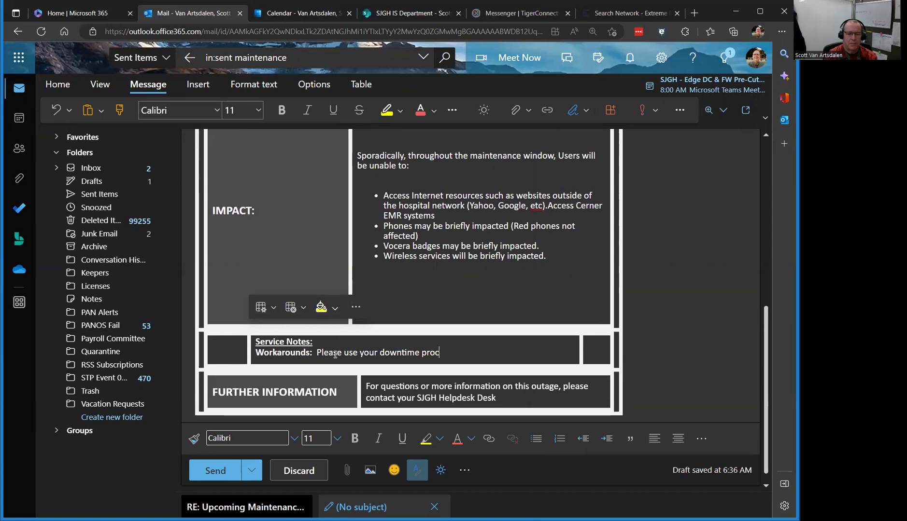
type("edures.")
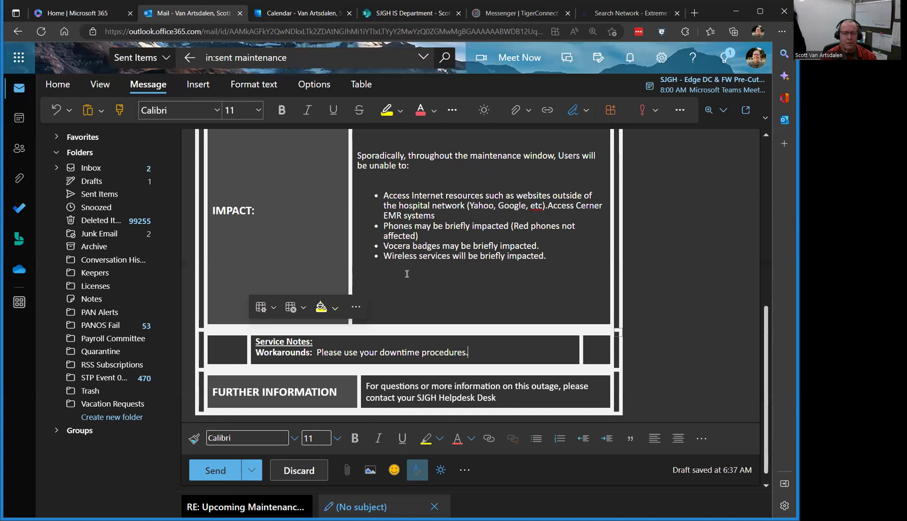
Step: Return to the top of the draft and reveal the Bcc recipient line below Cc
scroll(407, 273, "up", 10)
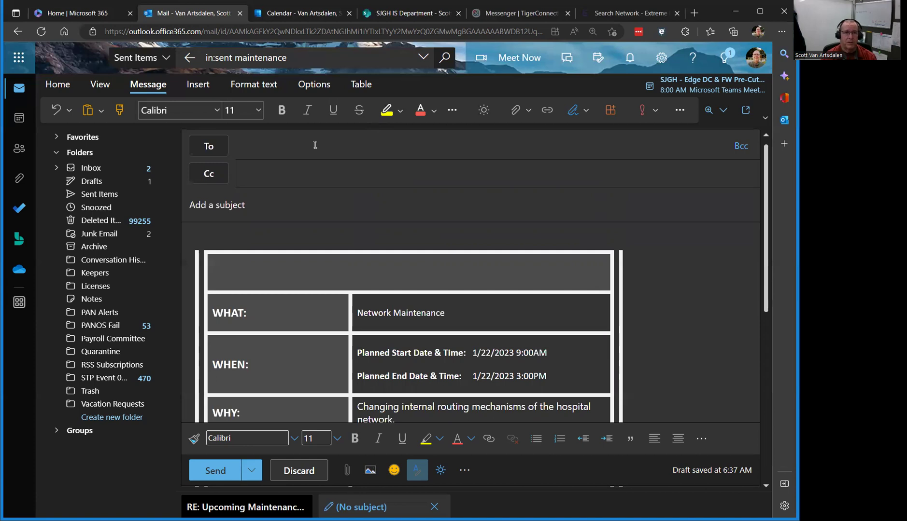
left_click(288, 147)
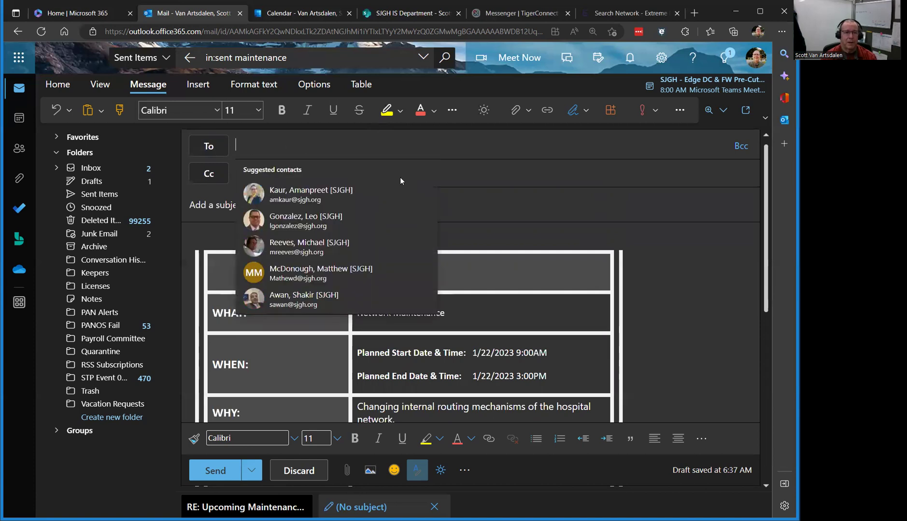
left_click(560, 188)
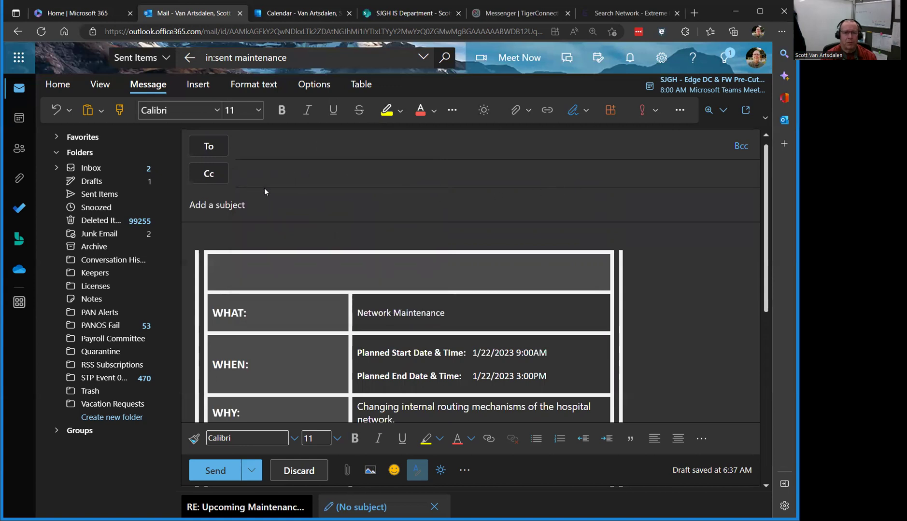
left_click(741, 146)
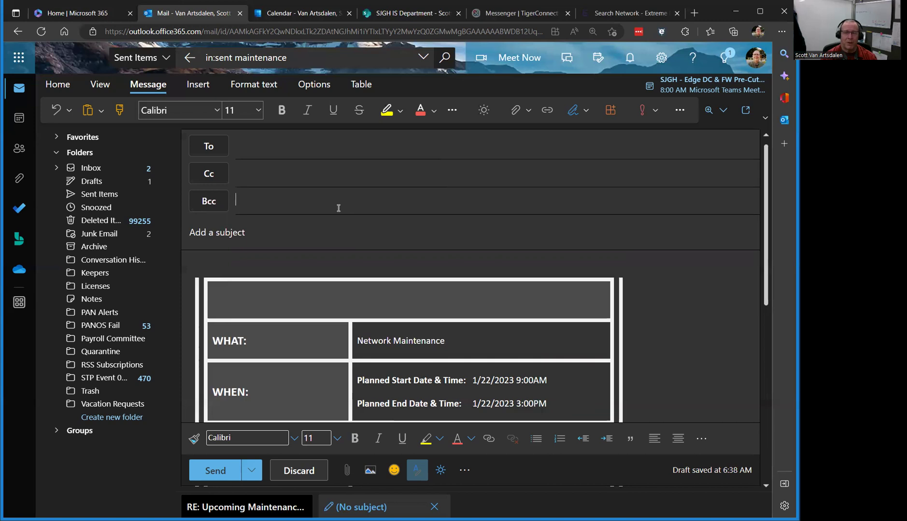
Step: Start the subject with 'Network maintenance 1/22/', correcting the 'maintenane' misspelling
left_click(295, 235)
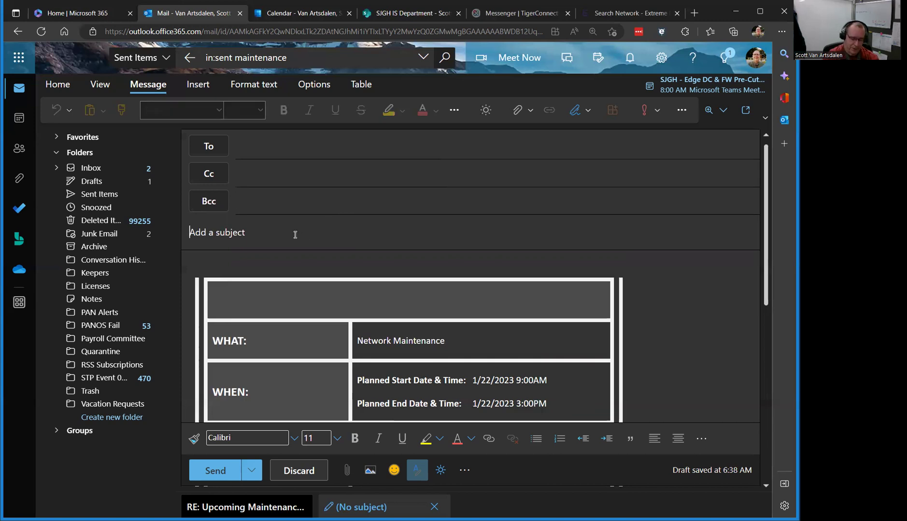
type("Network maintenane 1/22/")
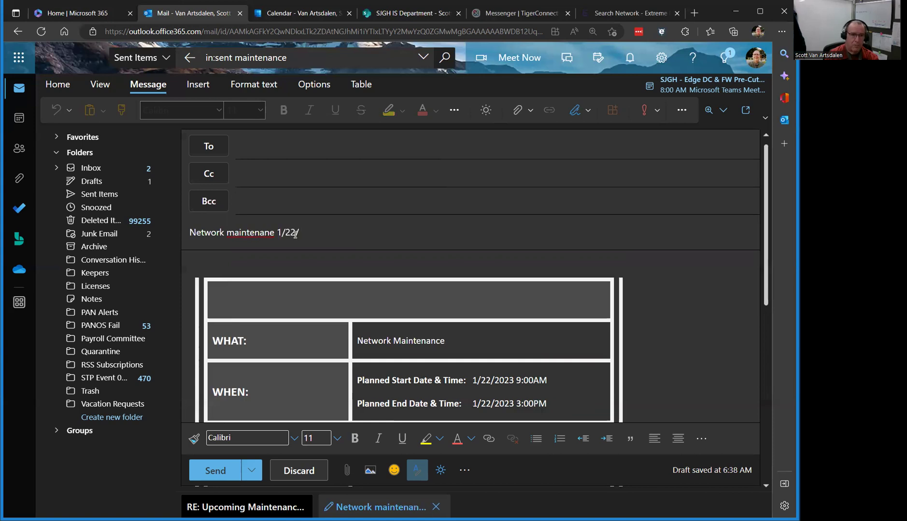
right_click(258, 233)
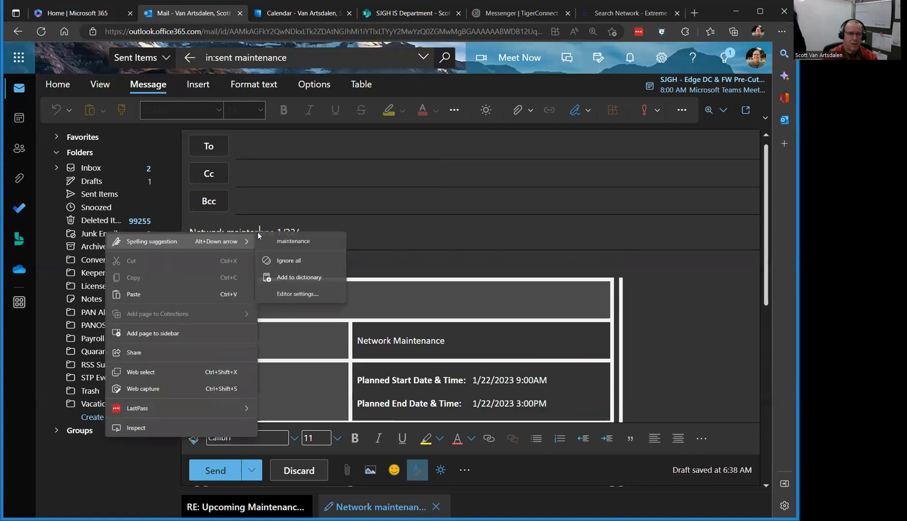
mouse_move(259, 237)
left_click(287, 240)
Step: Complete the subject date and time as '2023 9:00am - 3:00pm' and insert 'Sunday,' before the date
left_click(328, 237)
type("2023 9:00am ")
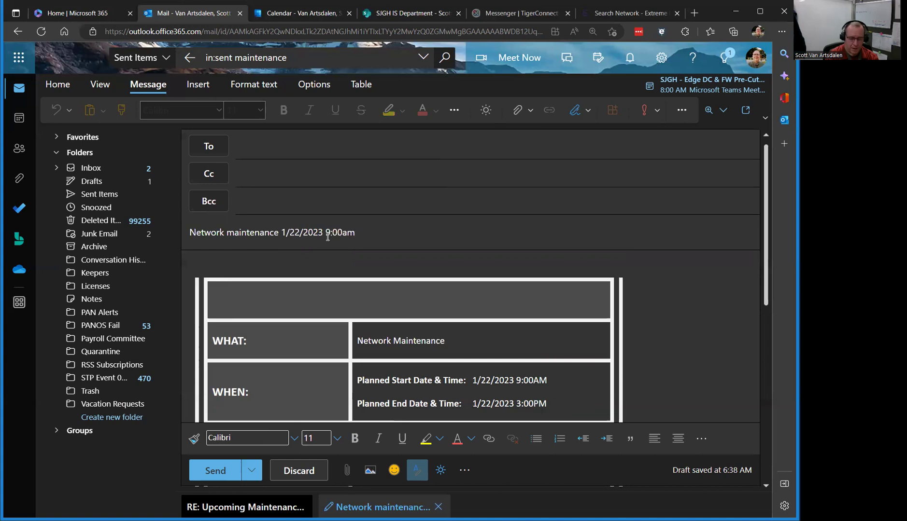
type("- 3")
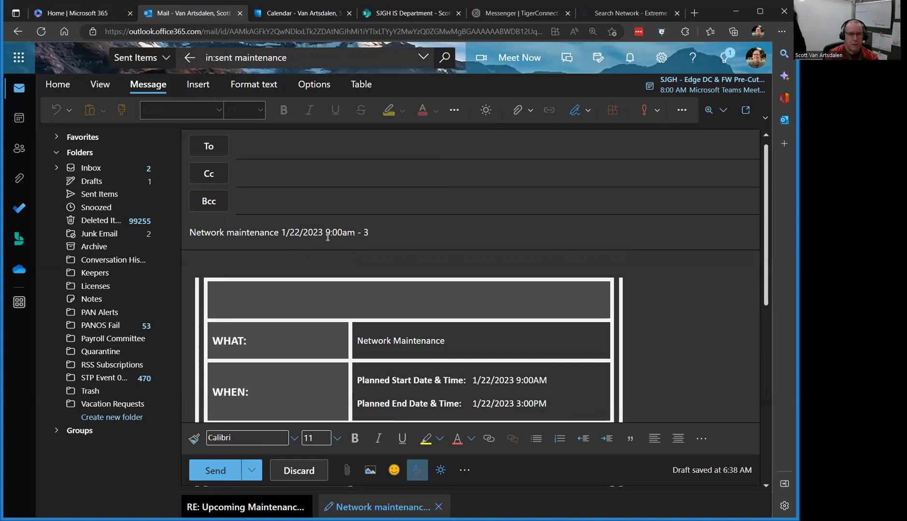
type(":00pm")
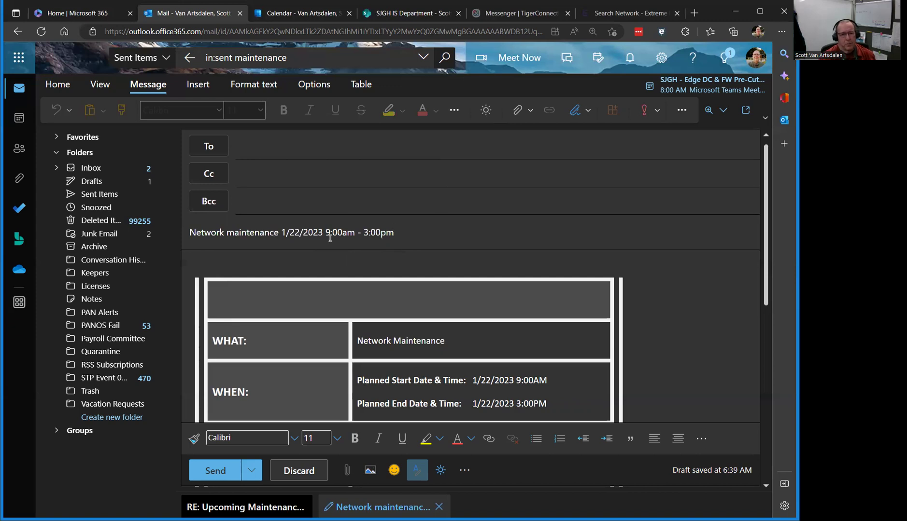
left_click(285, 236)
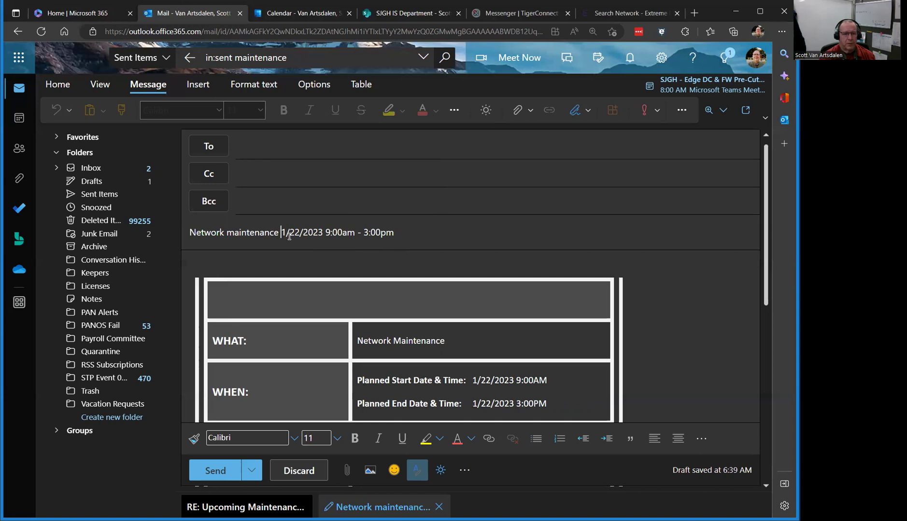
type("Sunday")
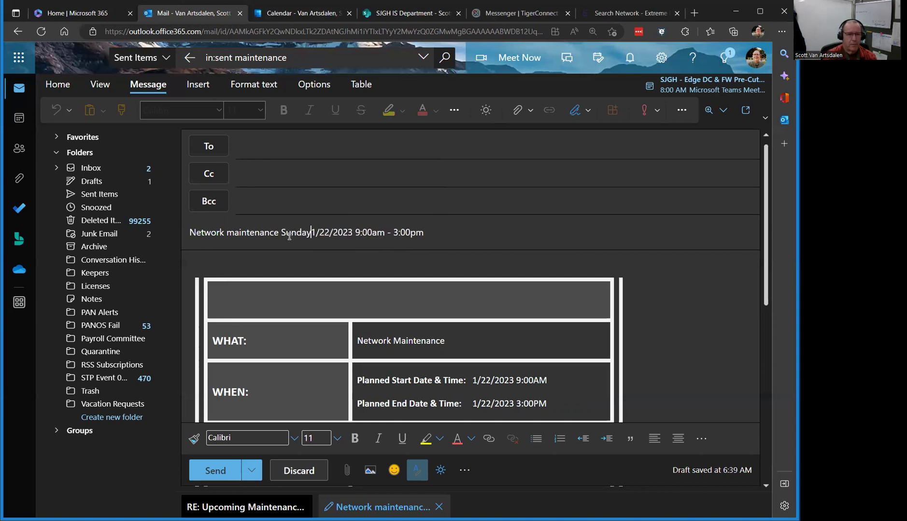
type(",")
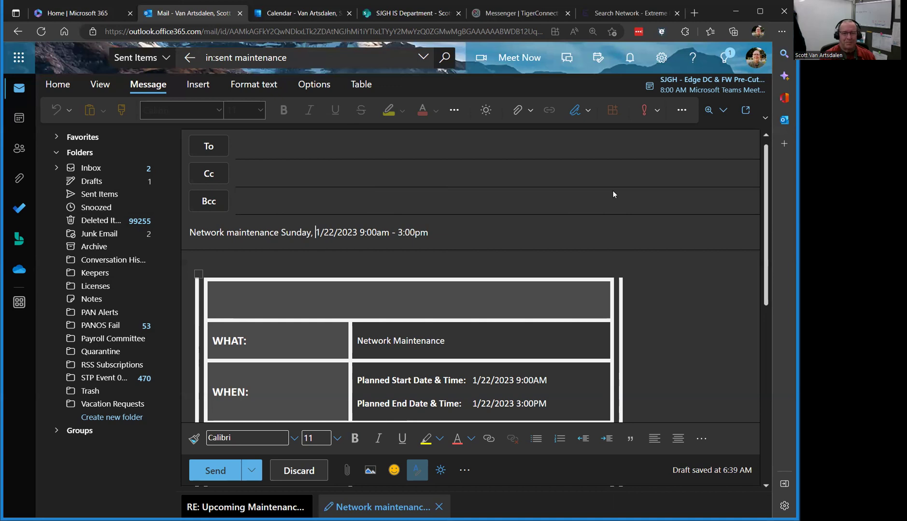
scroll(681, 243, "down", 3)
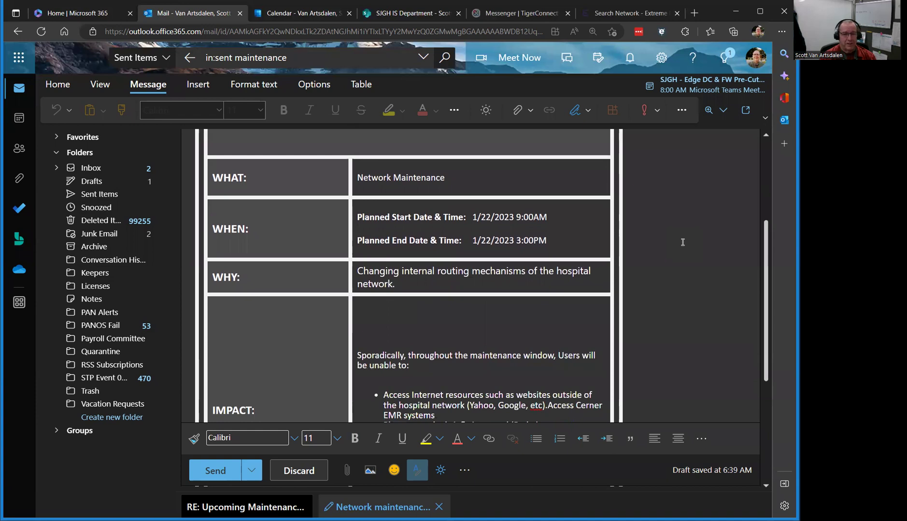
scroll(682, 242, "down", 3)
scroll(682, 243, "down", 2)
scroll(683, 242, "up", 8)
scroll(364, 278, "down", 4)
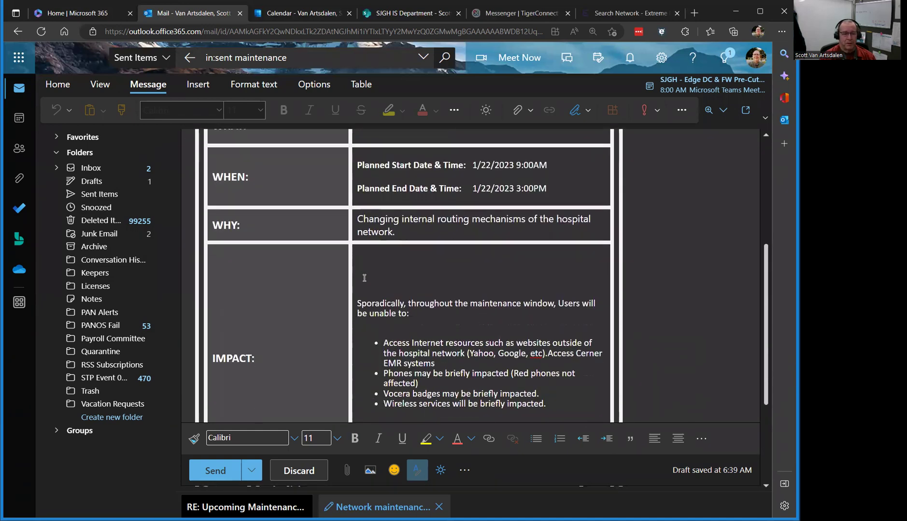
scroll(364, 278, "up", 3)
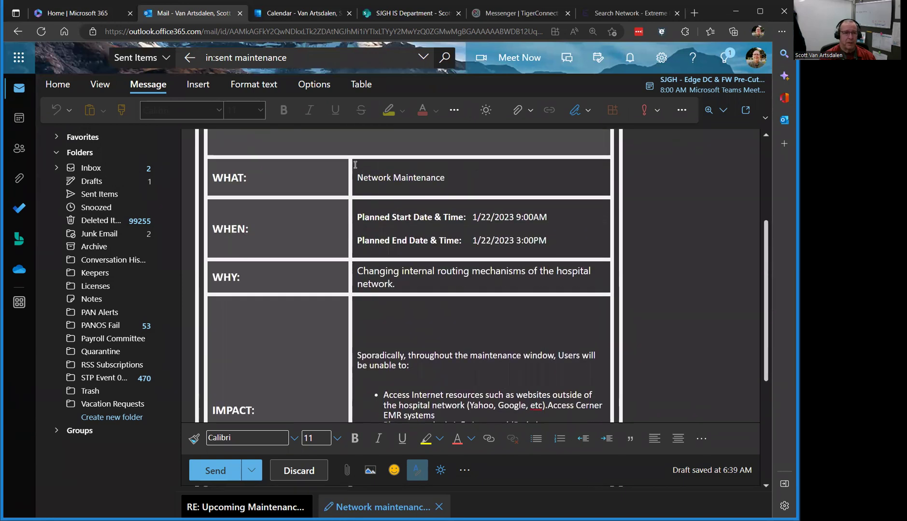
scroll(252, 198, "up", 2)
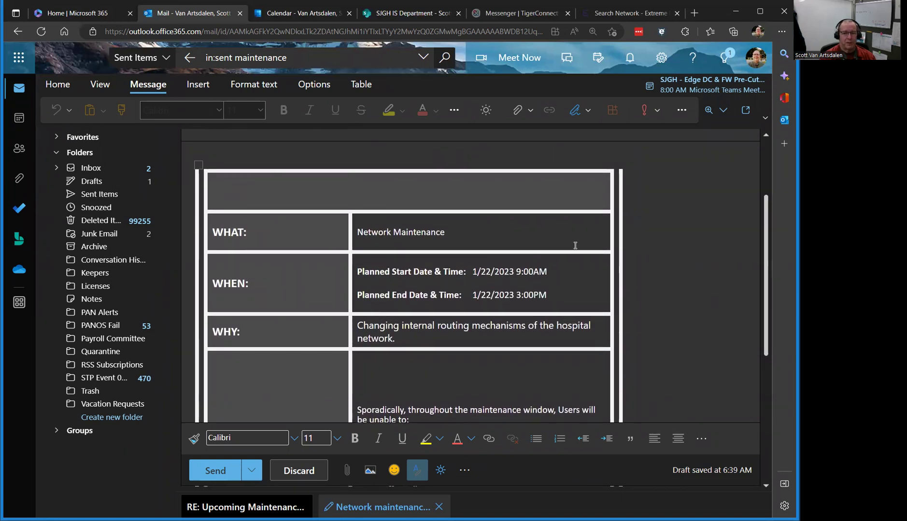
scroll(599, 258, "down", 5)
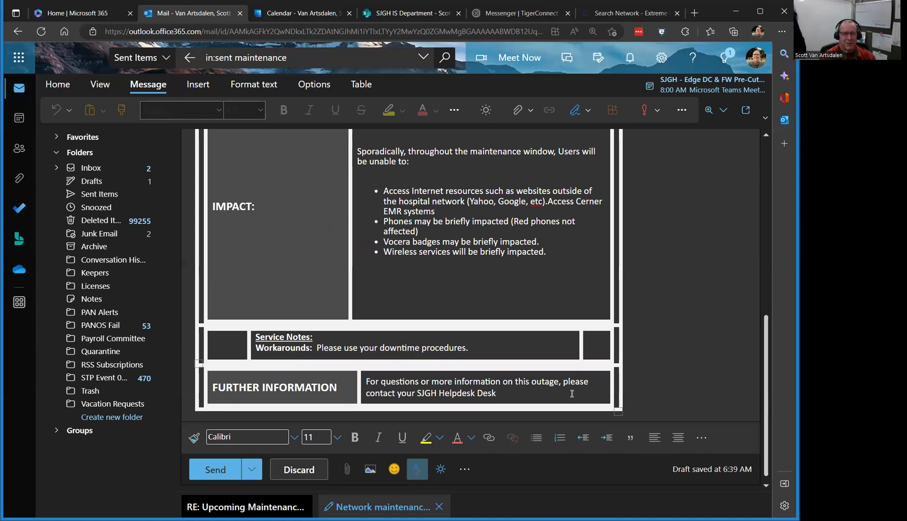
scroll(552, 390, "up", 6)
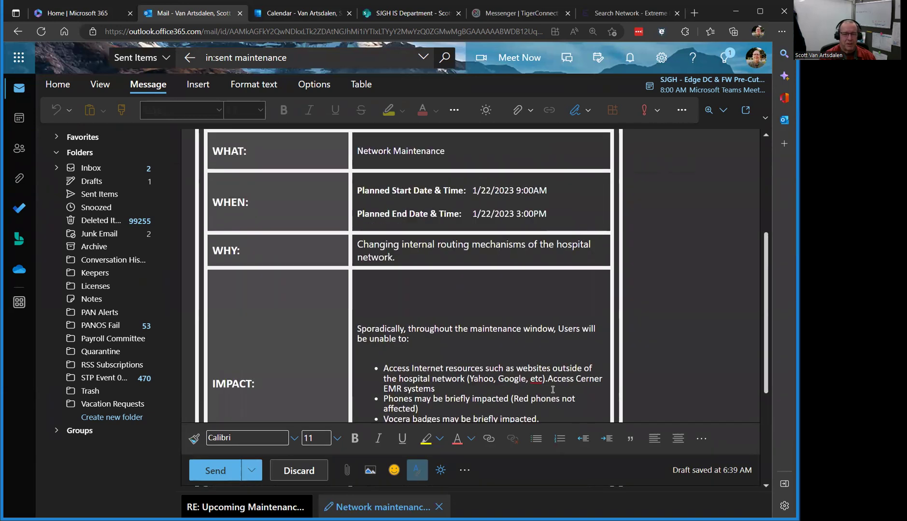
scroll(552, 389, "up", 3)
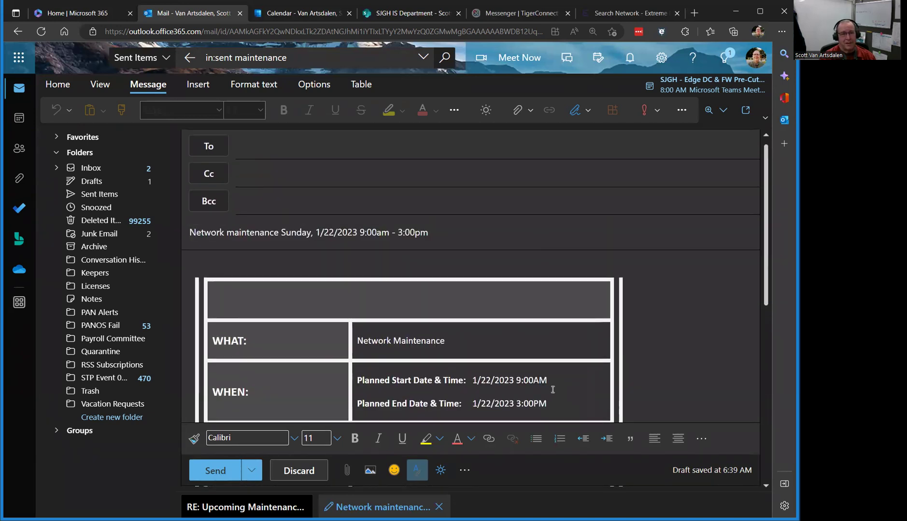